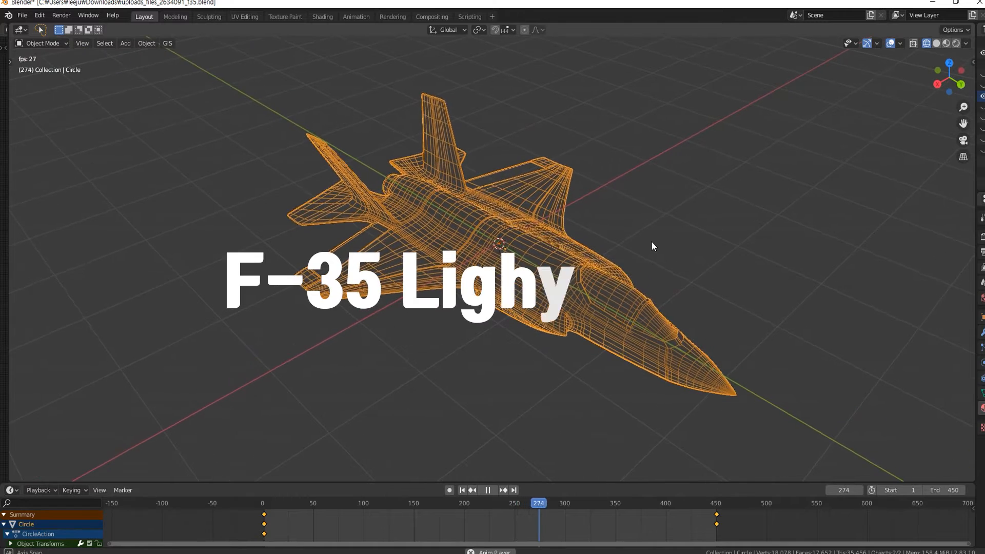
Display the animated F-35 jet in material preview shading and view it from a slightly different angle.
{"action": "left_click", "coordinate": [946, 43]}
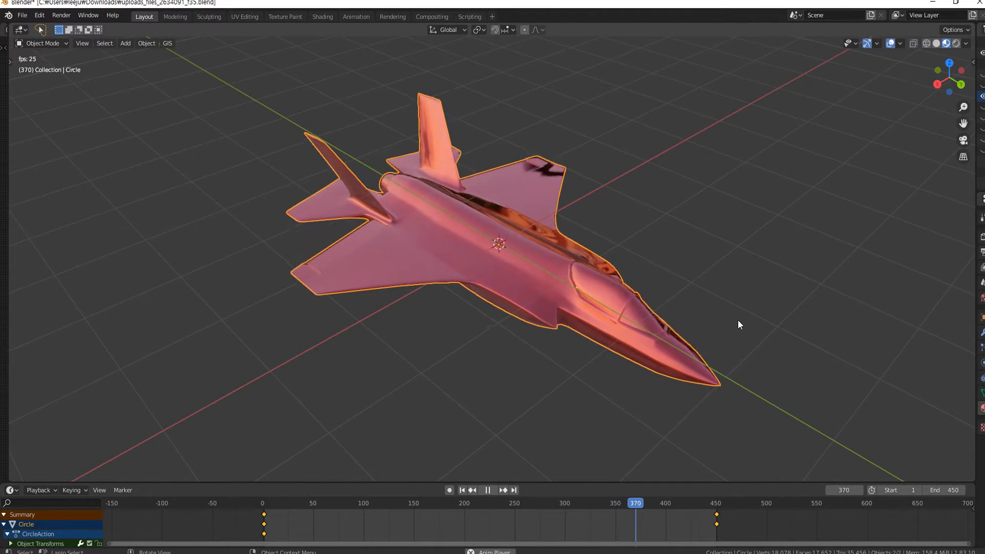
{"action": "middle_click_drag", "start_coordinate": [738, 319], "coordinate": [718, 306]}
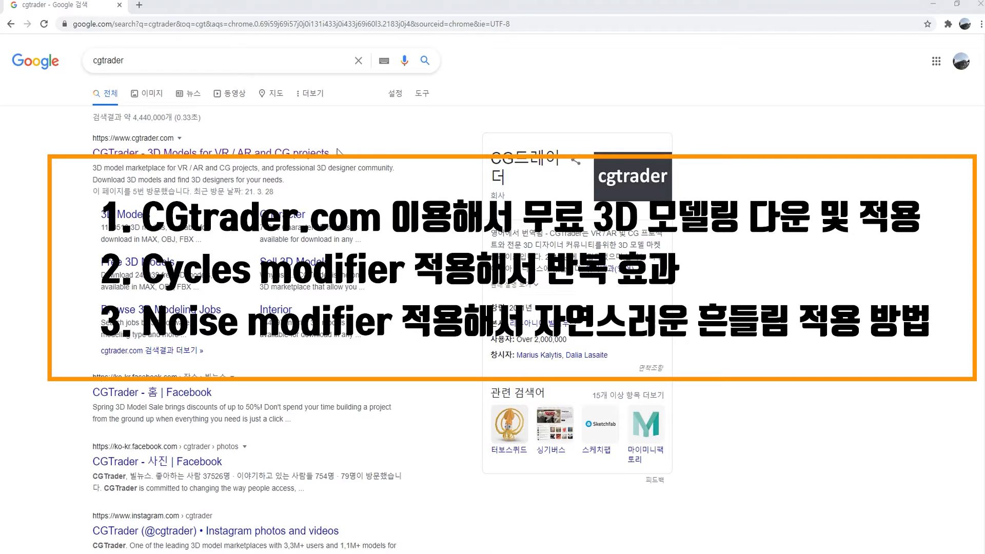
Open the CGTrader website from the Google search results and dismiss the translation prompt.
{"action": "left_click", "coordinate": [298, 154]}
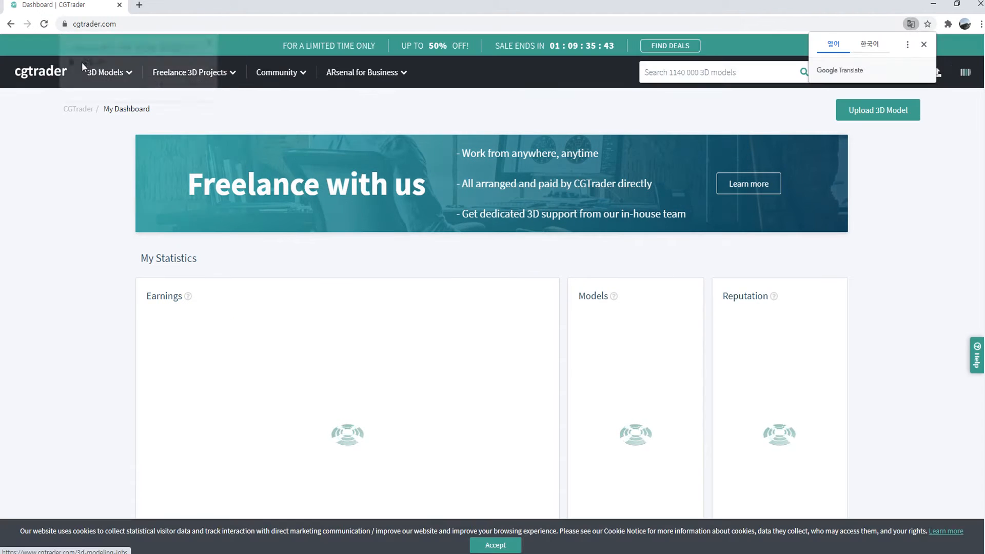
{"action": "left_click", "coordinate": [213, 40]}
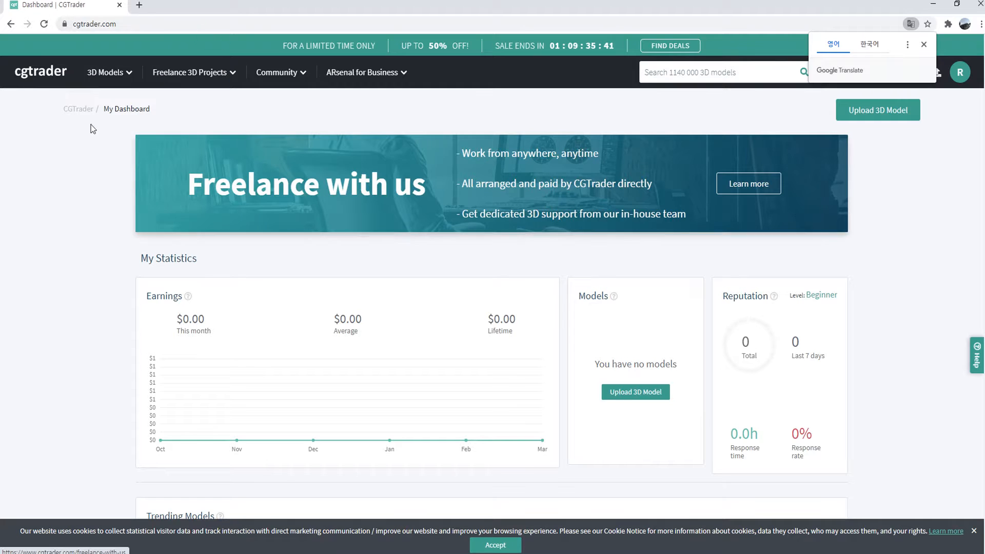
{"action": "left_click", "coordinate": [924, 45]}
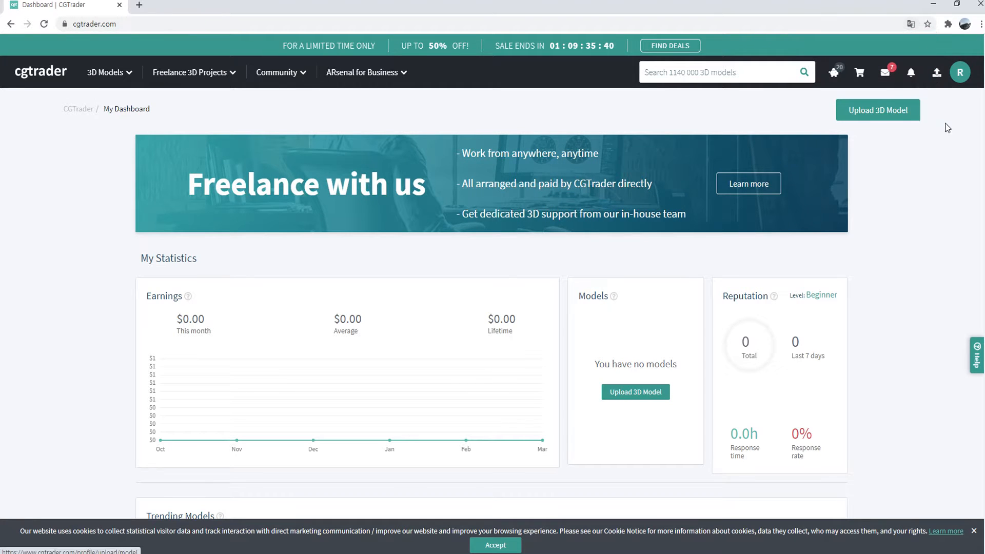
Search CGTrader for windmill models and limit the results to free ones.
{"action": "left_click", "coordinate": [673, 72]}
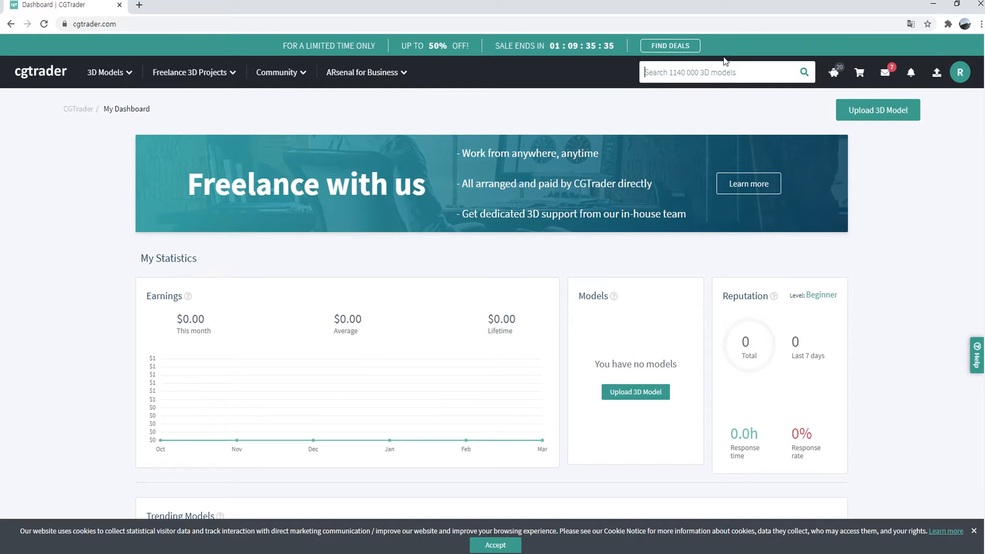
{"action": "type", "text": "windmill"}
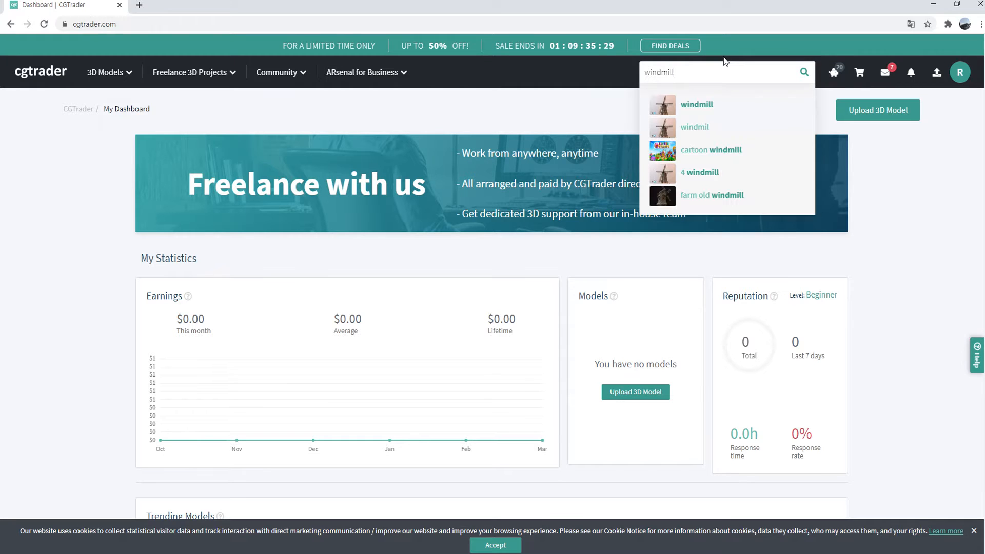
{"action": "key", "text": "Return"}
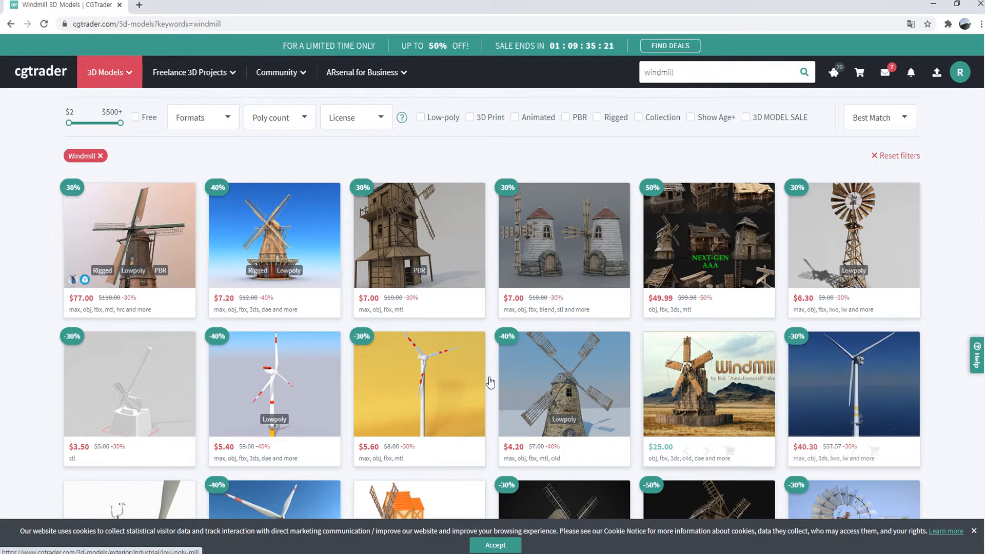
{"action": "left_click", "coordinate": [135, 119]}
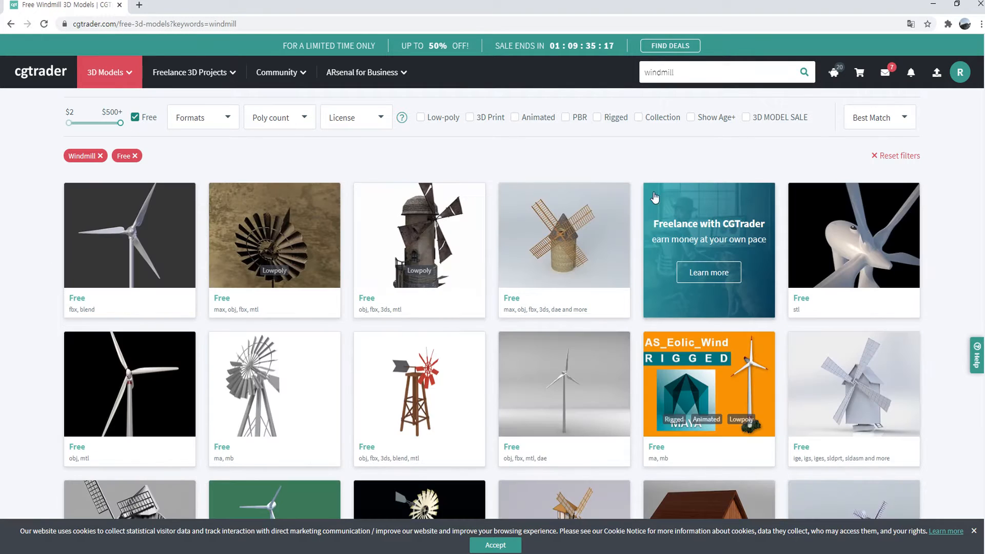
Browse the free windmill models and open the three-blade Windmill offered in fbx and blend formats.
{"action": "scroll", "coordinate": [487, 279], "scroll_direction": "down", "scroll_amount": 8}
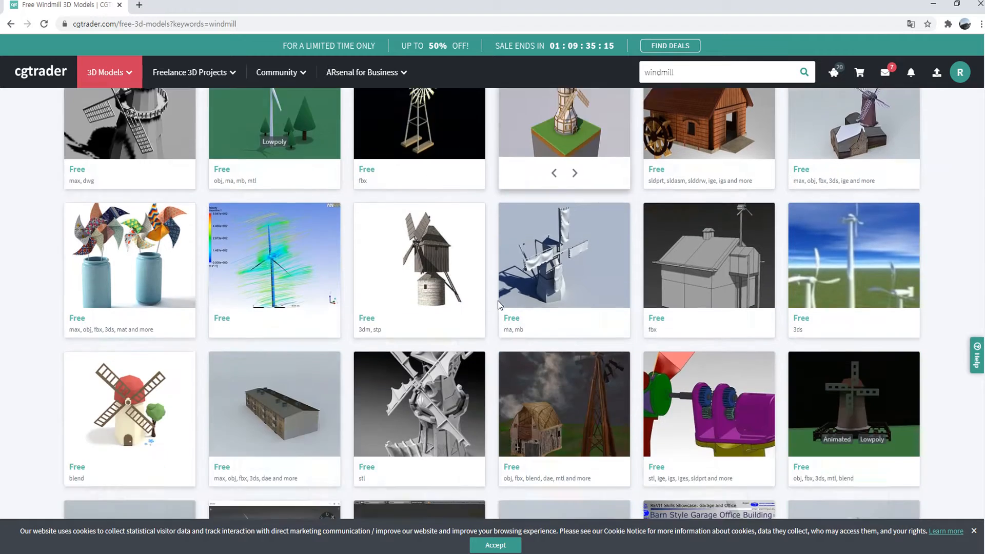
{"action": "scroll", "coordinate": [89, 328], "scroll_direction": "up", "scroll_amount": 8}
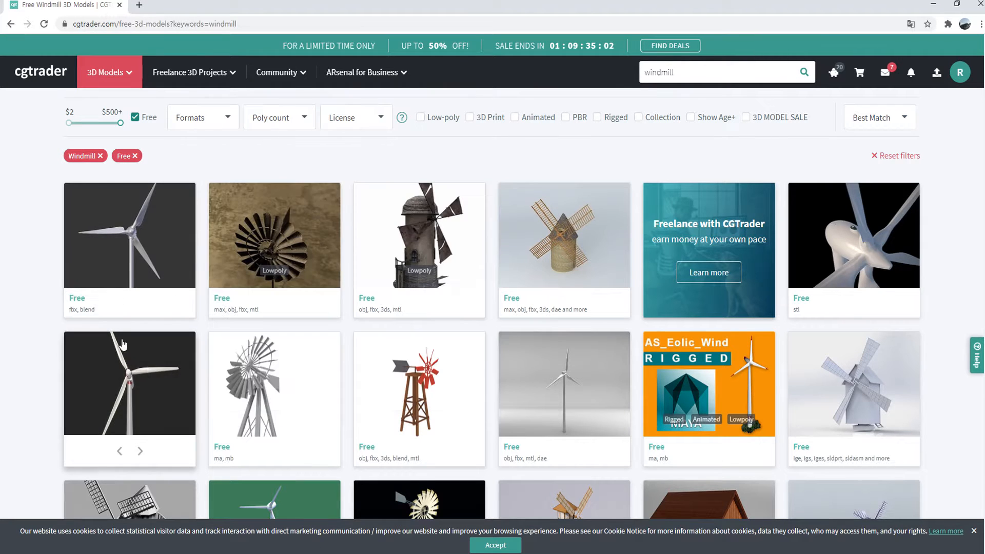
{"action": "mouse_move", "coordinate": [390, 300]}
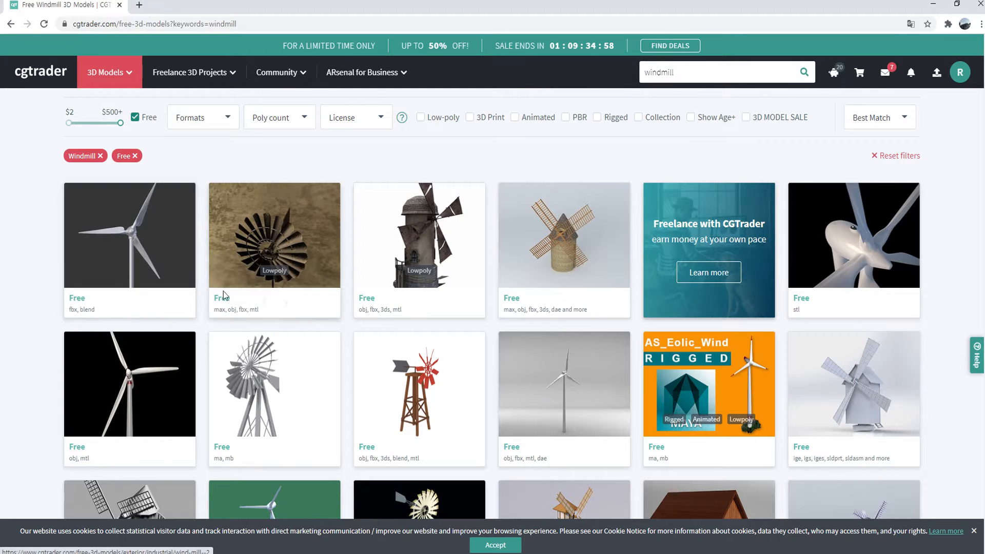
{"action": "mouse_move", "coordinate": [144, 249]}
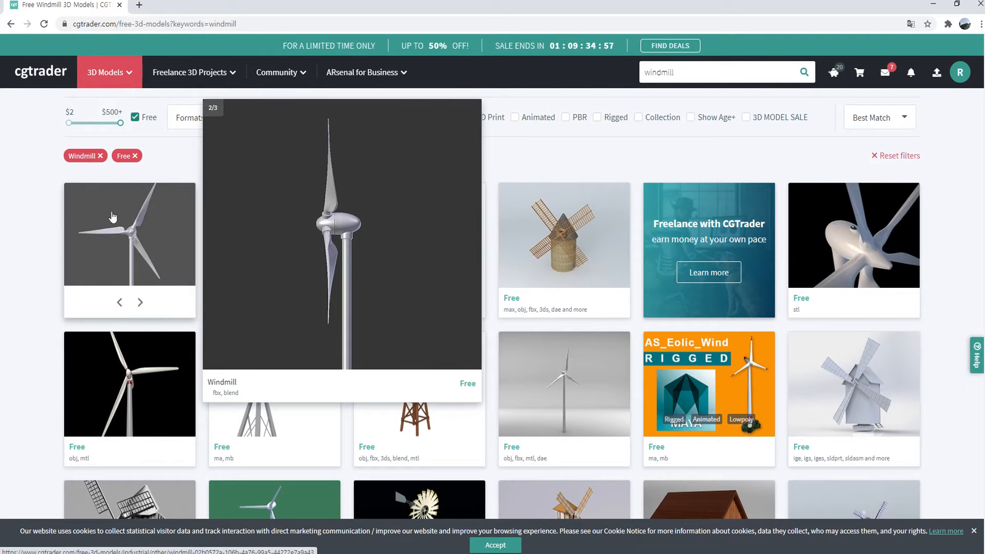
{"action": "left_click", "coordinate": [141, 239]}
Request the free download of the Windmill model and download its windmill.blend file.
{"action": "scroll", "coordinate": [433, 284], "scroll_direction": "down", "scroll_amount": 4}
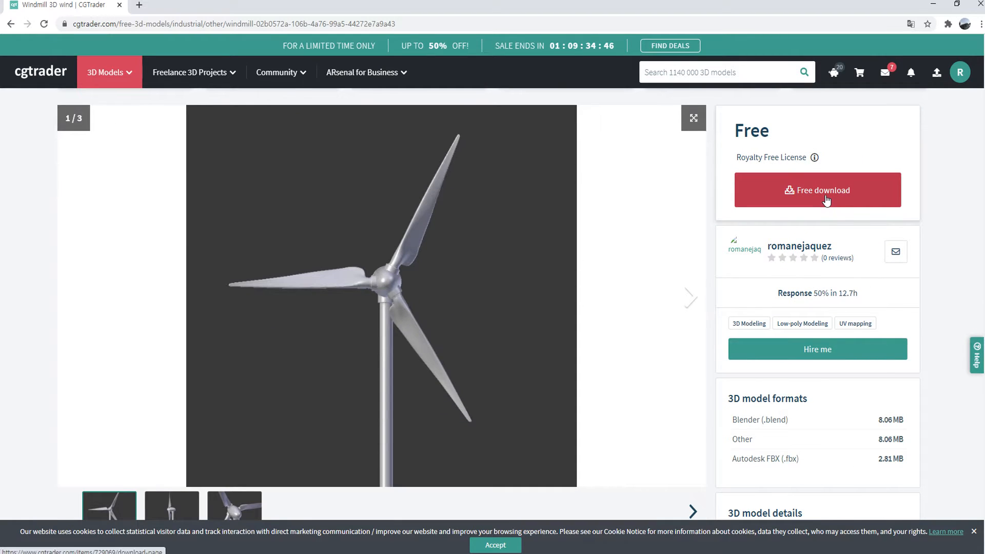
{"action": "left_click", "coordinate": [826, 199]}
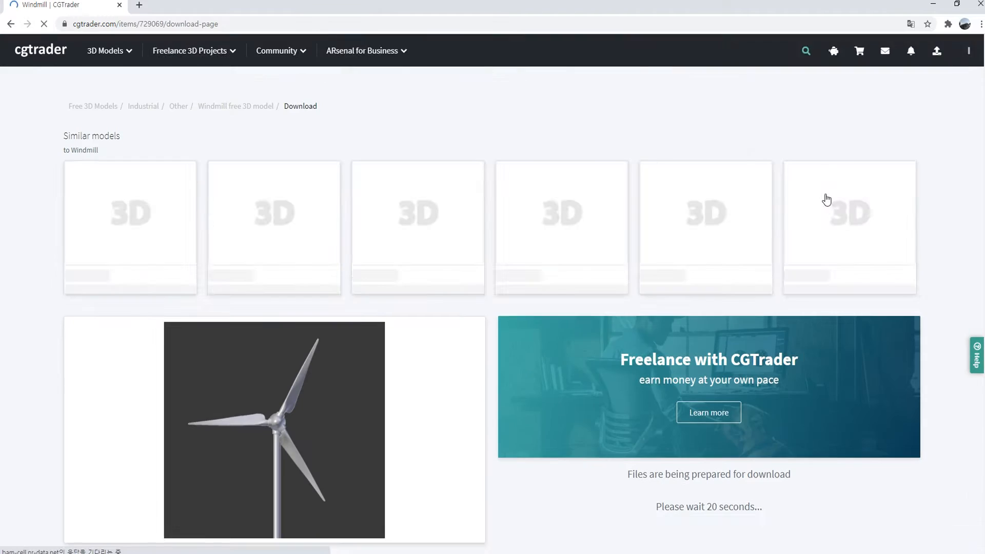
{"action": "scroll", "coordinate": [778, 222], "scroll_direction": "down", "scroll_amount": 1}
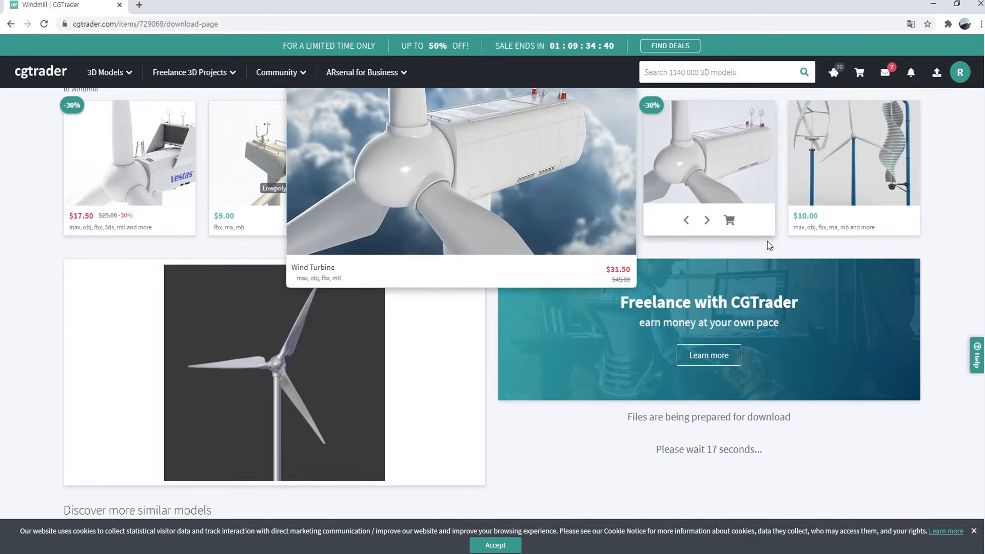
{"action": "scroll", "coordinate": [769, 246], "scroll_direction": "down", "scroll_amount": 1}
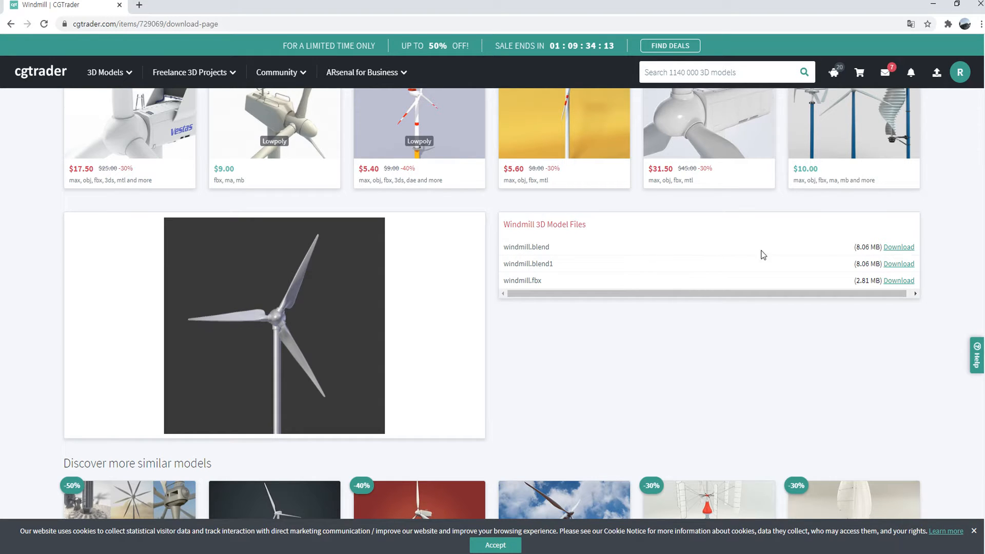
{"action": "left_click", "coordinate": [892, 248]}
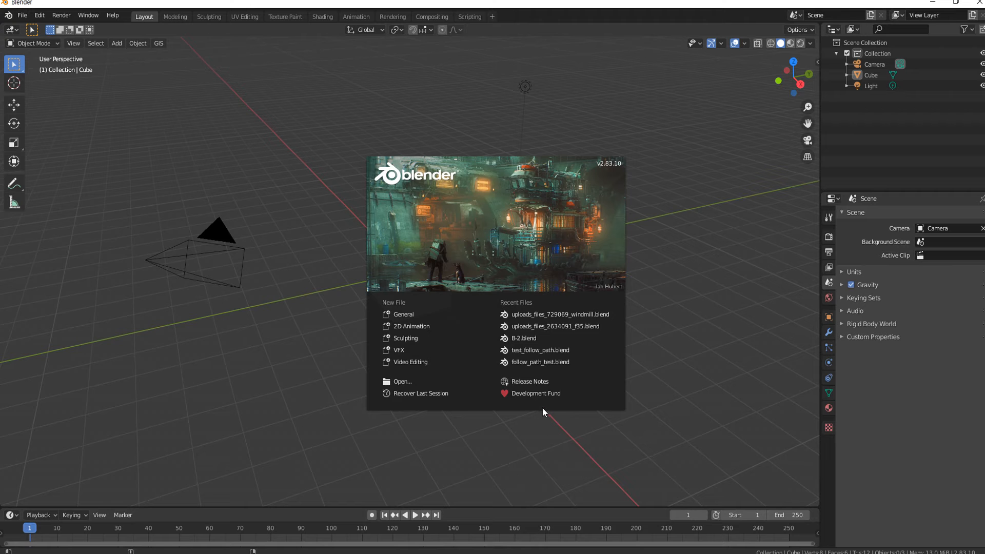
Switch to Blender, dismiss the splash screen and open the downloaded uploads_files_729069_windmill.blend file.
{"action": "left_click", "coordinate": [303, 220]}
{"action": "left_click_drag", "start_coordinate": [983, 197], "coordinate": [376, 181]}
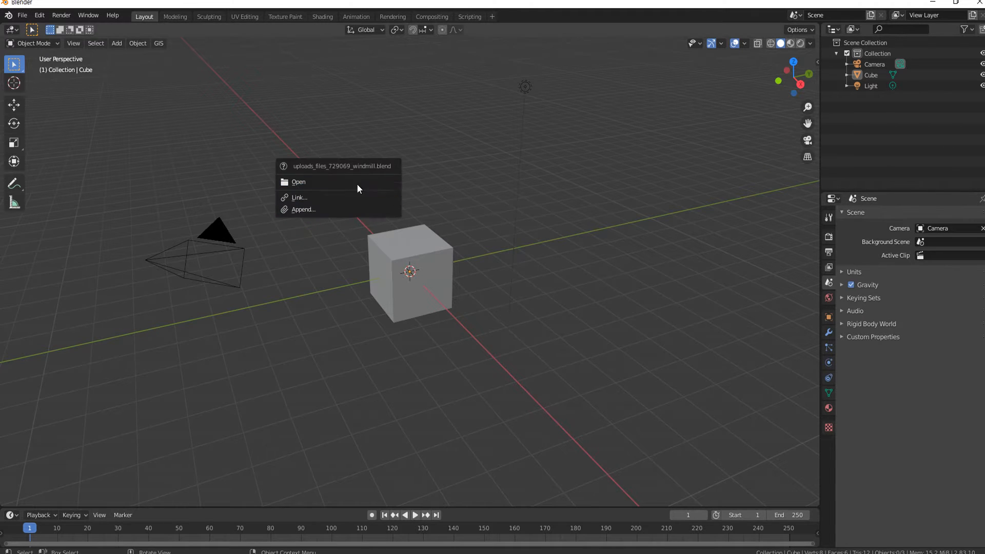
{"action": "left_click", "coordinate": [312, 184]}
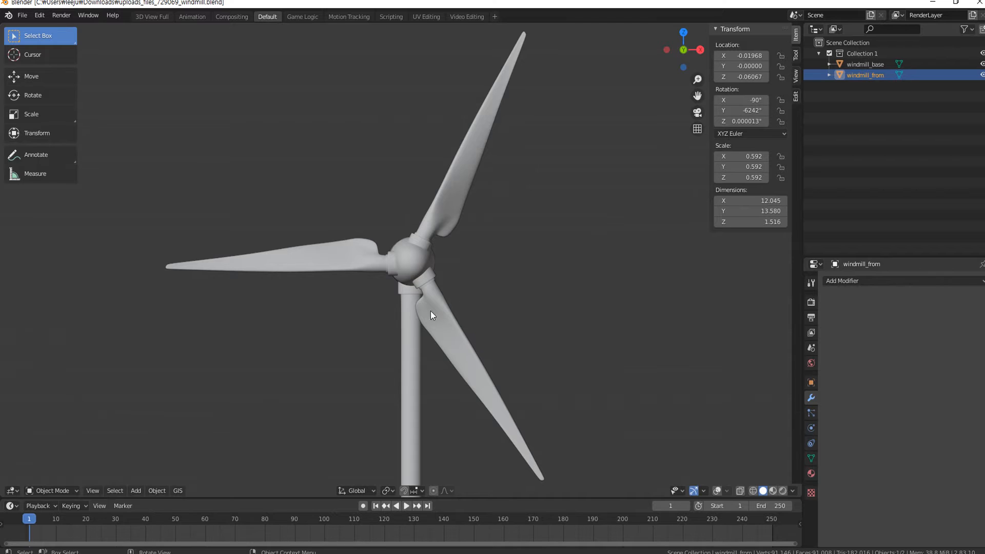
Add a General Layout workspace to the windmill file.
{"action": "scroll", "coordinate": [462, 280], "scroll_direction": "down", "scroll_amount": 4}
{"action": "middle_click_drag", "start_coordinate": [463, 280], "coordinate": [443, 311]}
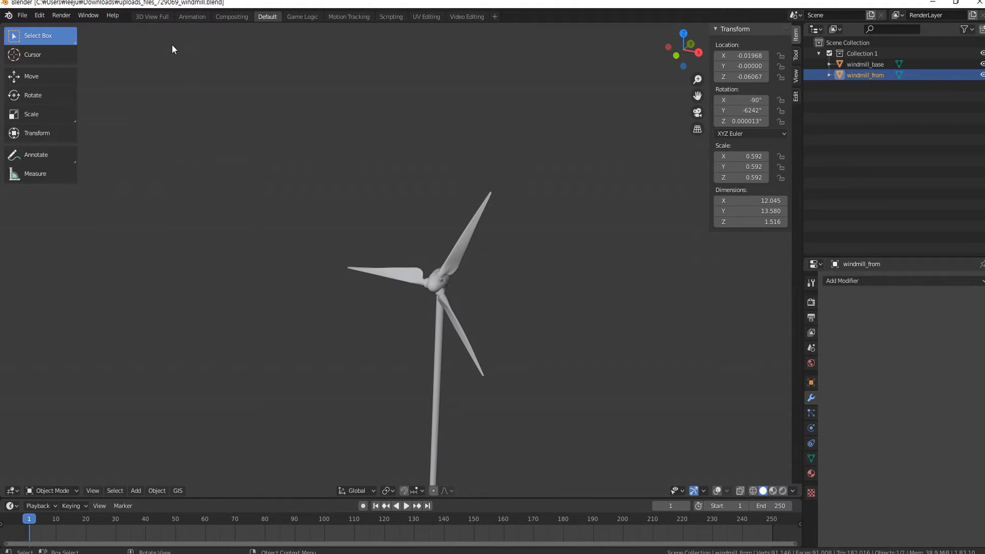
{"action": "left_click", "coordinate": [494, 17]}
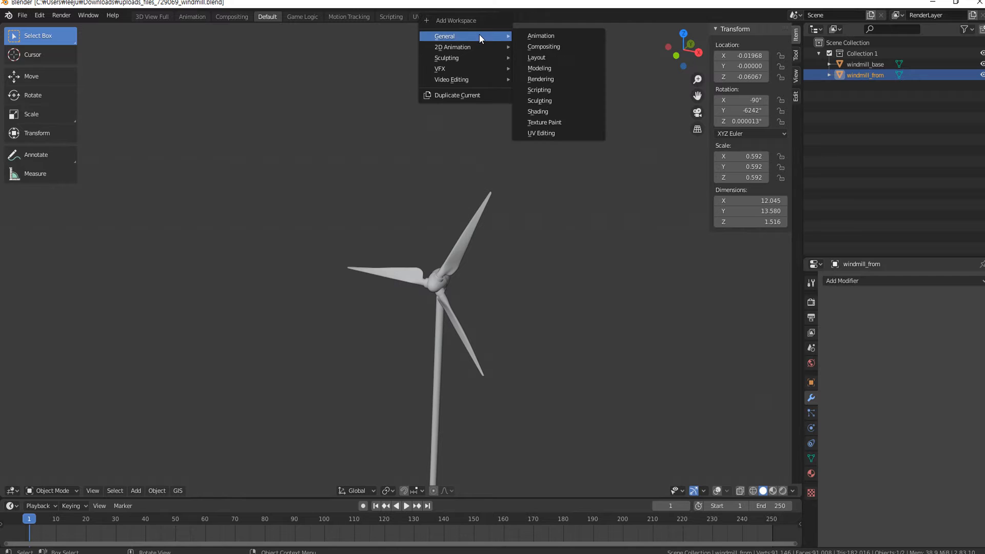
{"action": "left_click", "coordinate": [548, 54]}
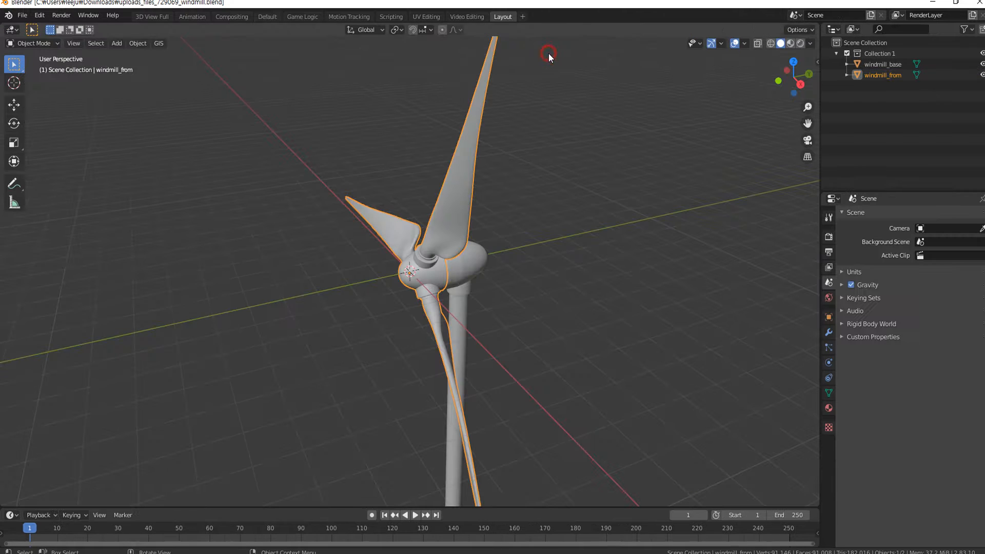
Enlarge the timeline area and show the transform properties of the windmill blades in the 3D viewport.
{"action": "scroll", "coordinate": [541, 264], "scroll_direction": "down", "scroll_amount": 5}
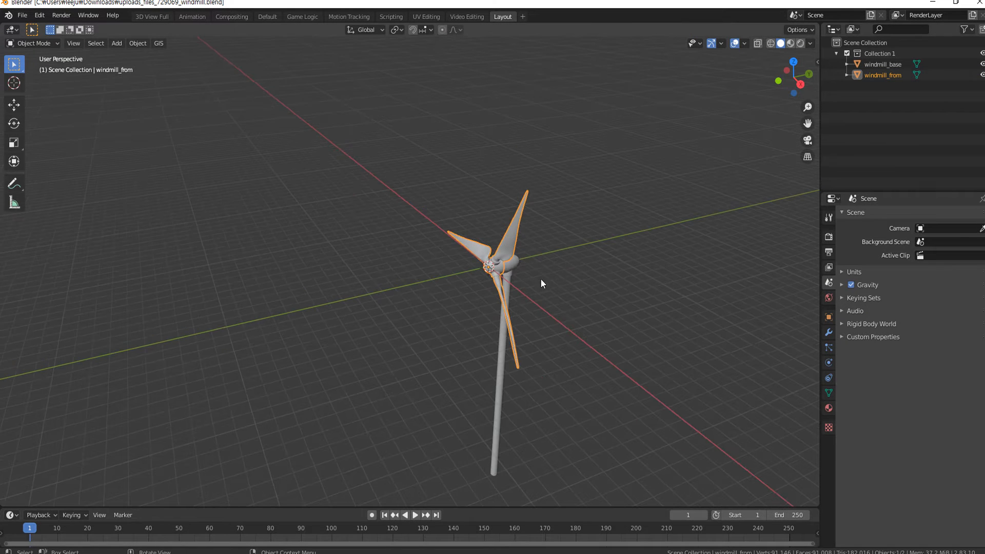
{"action": "middle_click_drag", "start_coordinate": [559, 288], "coordinate": [564, 250], "text": "shift"}
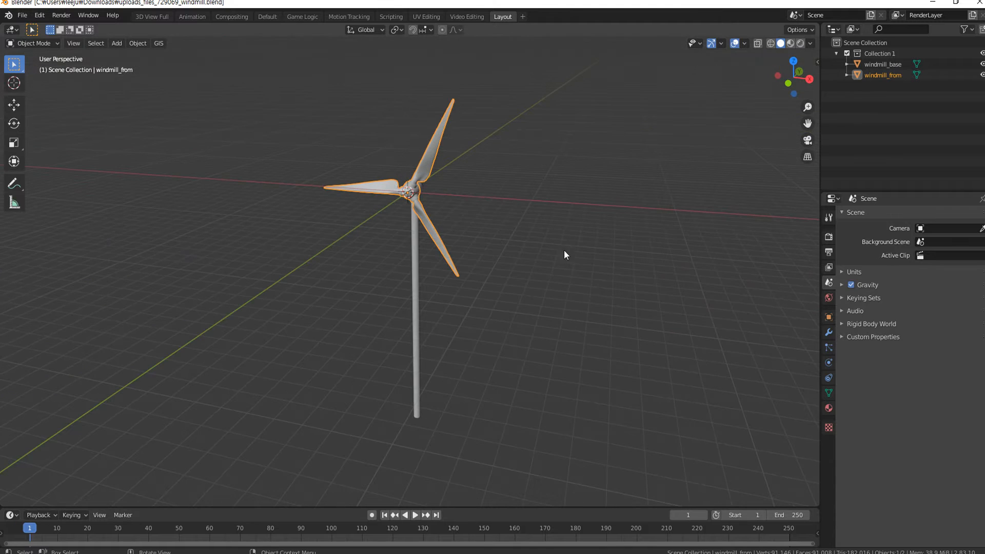
{"action": "middle_click_drag", "start_coordinate": [518, 505], "coordinate": [448, 170]}
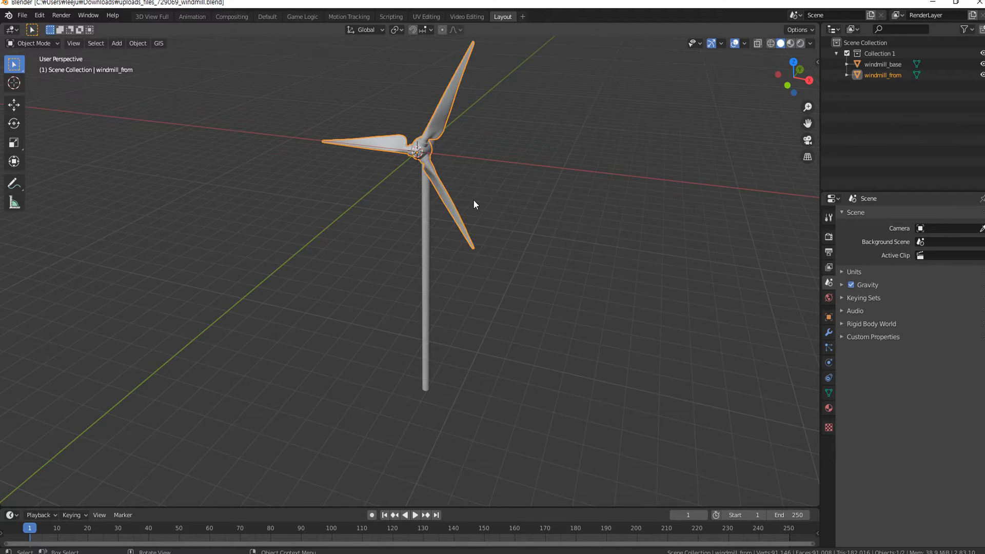
{"action": "middle_click_drag", "start_coordinate": [474, 204], "coordinate": [453, 202]}
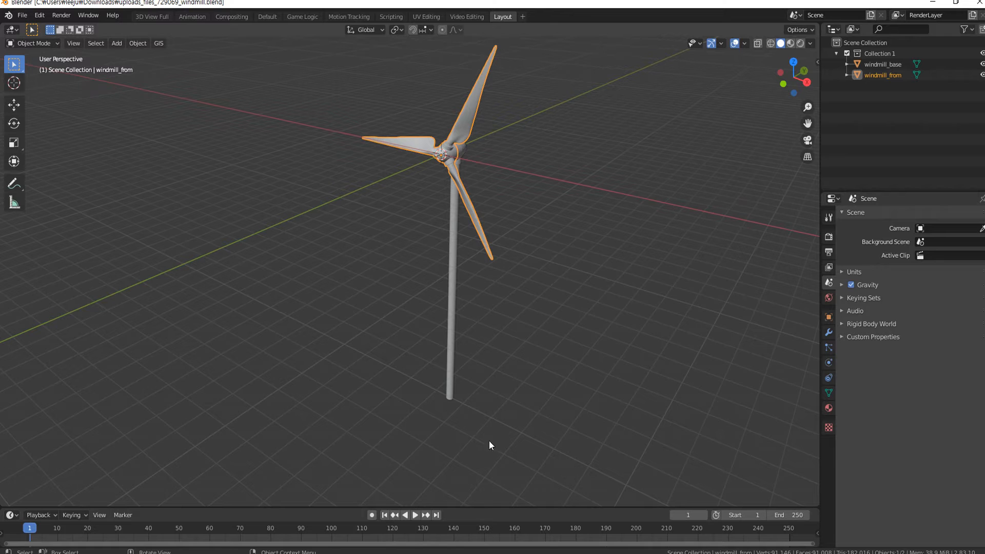
{"action": "left_click_drag", "start_coordinate": [477, 508], "coordinate": [503, 425]}
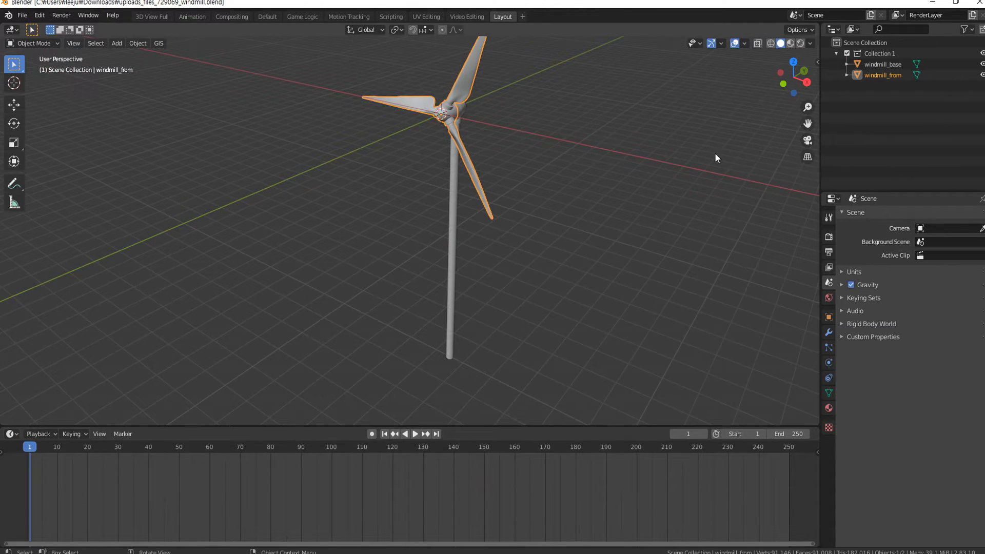
{"action": "key", "text": "n"}
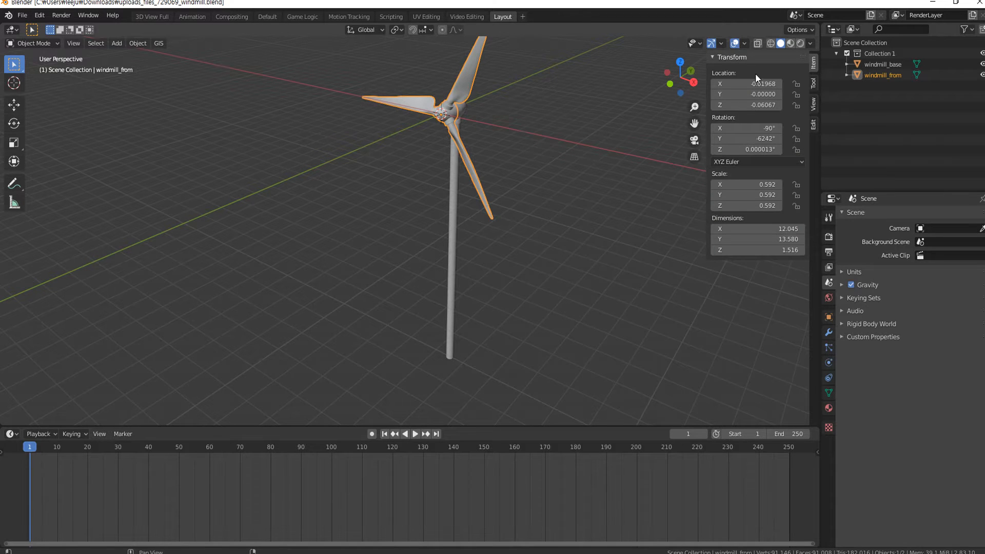
Select the windmill_from blades and rotate them freely about the global Y axis to a Y rotation of about -5793°.
{"action": "middle_click_drag", "start_coordinate": [564, 134], "coordinate": [484, 131]}
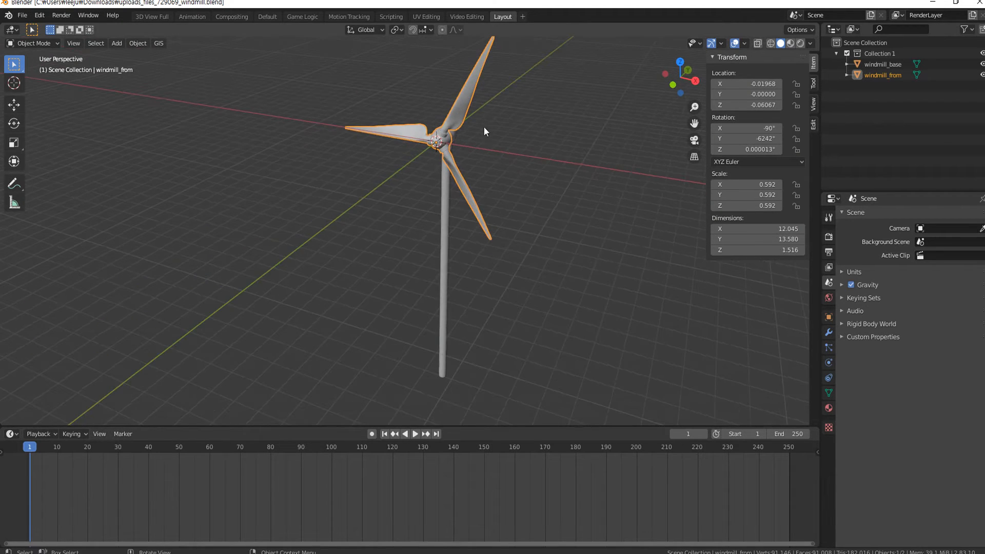
{"action": "left_click", "coordinate": [507, 107]}
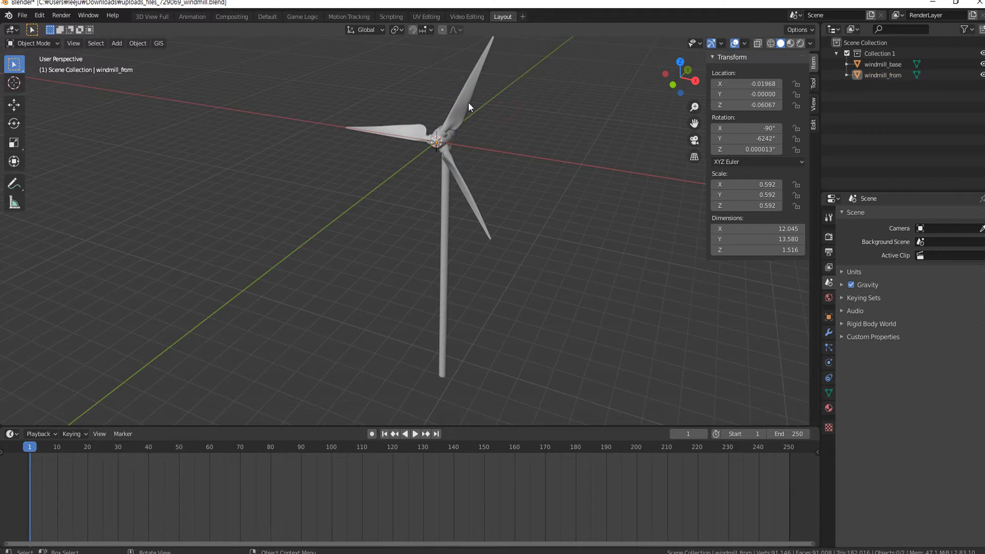
{"action": "left_click", "coordinate": [465, 101]}
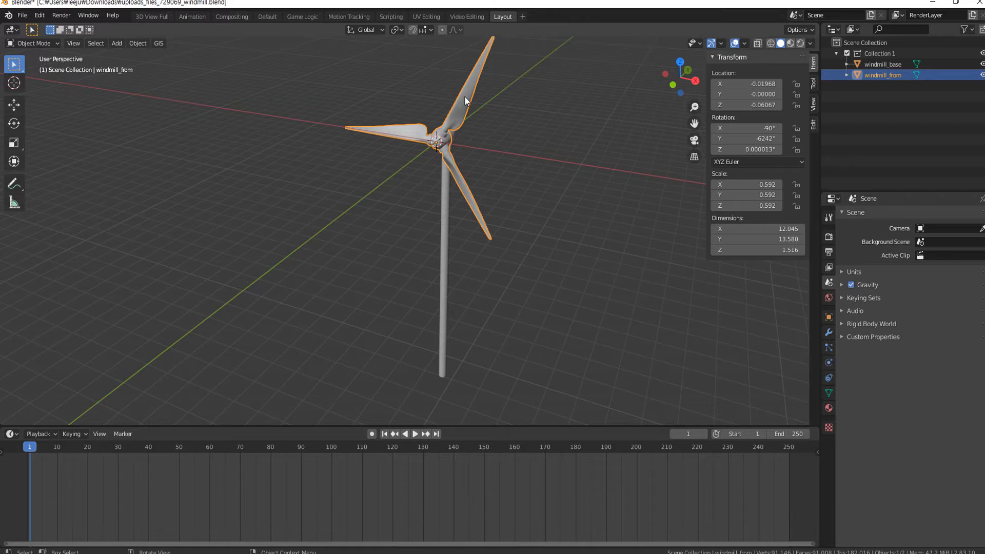
{"action": "key", "text": "r"}
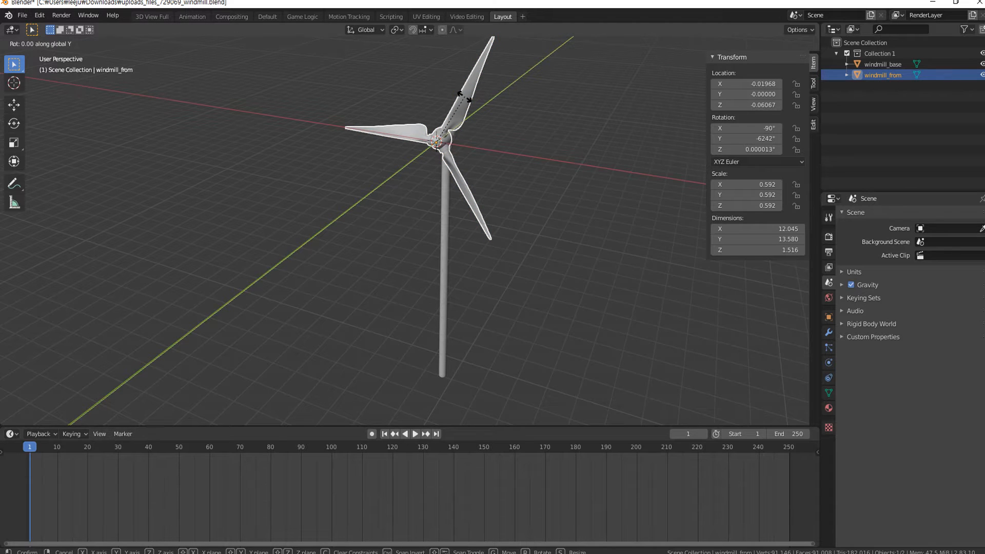
{"action": "key", "text": "y"}
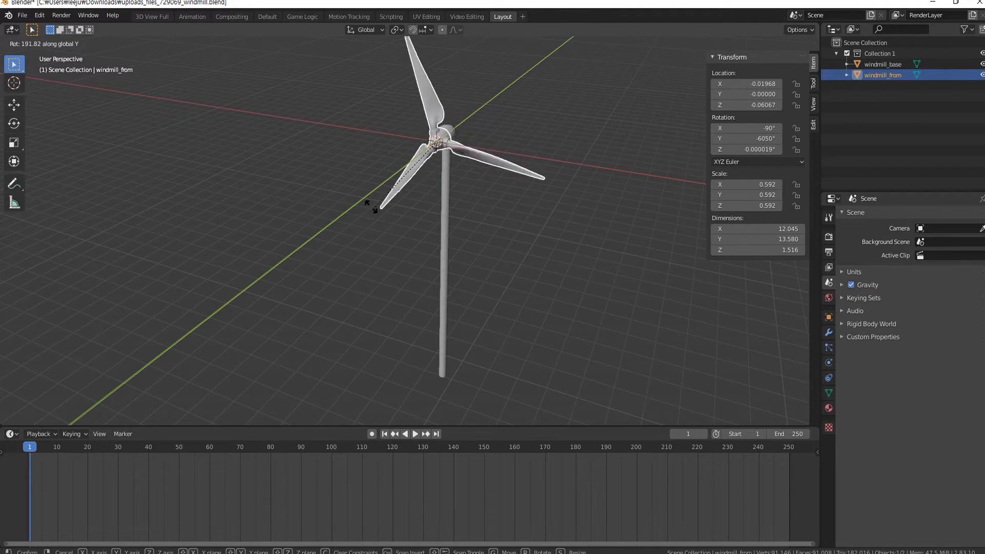
{"action": "left_click", "coordinate": [496, 181]}
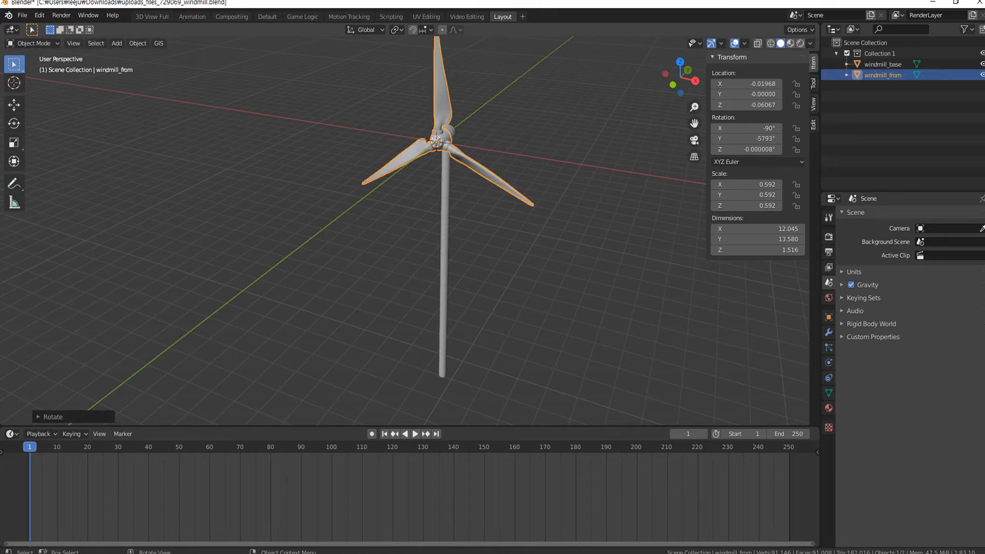
Set the windmill_from blades' Y rotation to 0° and insert a rotation keyframe at frame 1.
{"action": "left_click", "coordinate": [764, 138]}
{"action": "type", "text": "0"}
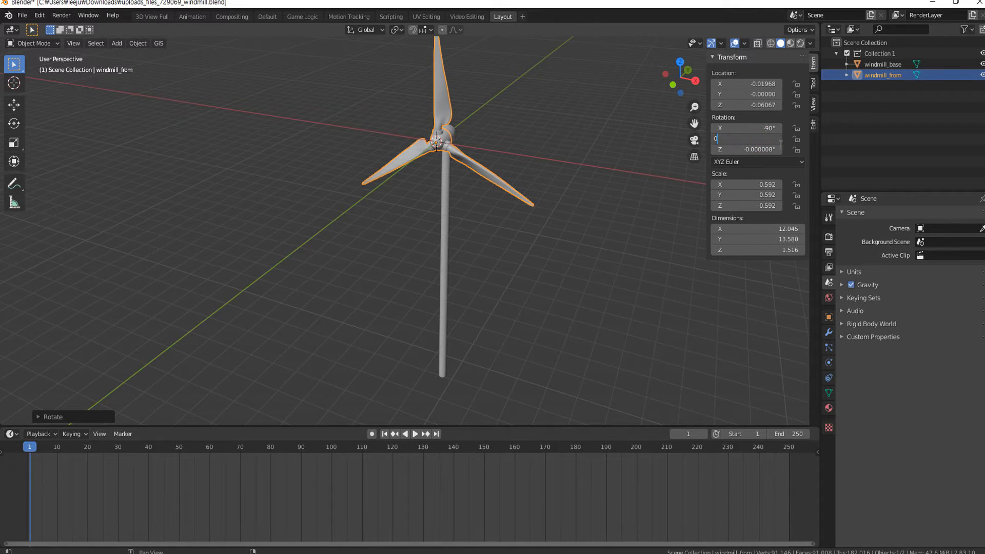
{"action": "key", "text": "Return"}
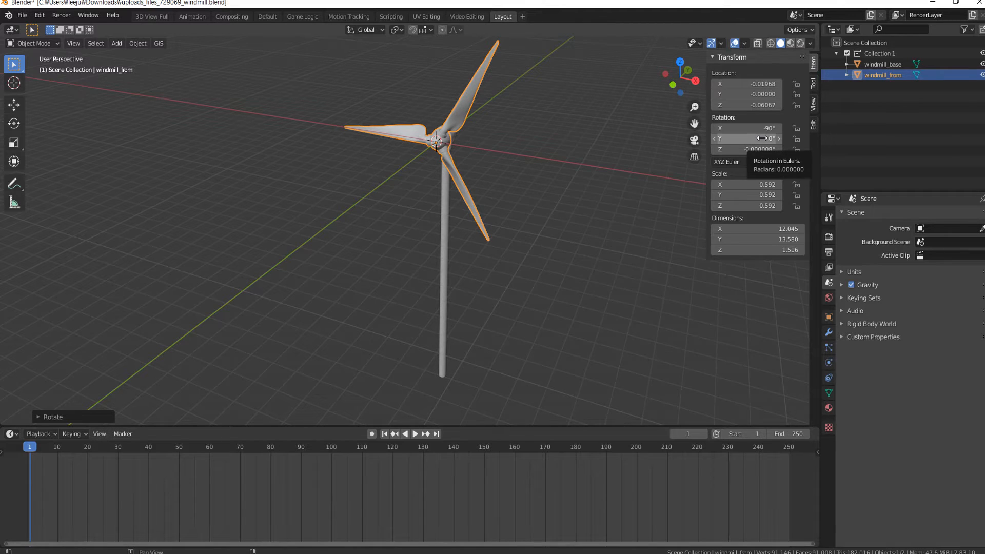
{"action": "key", "text": "i"}
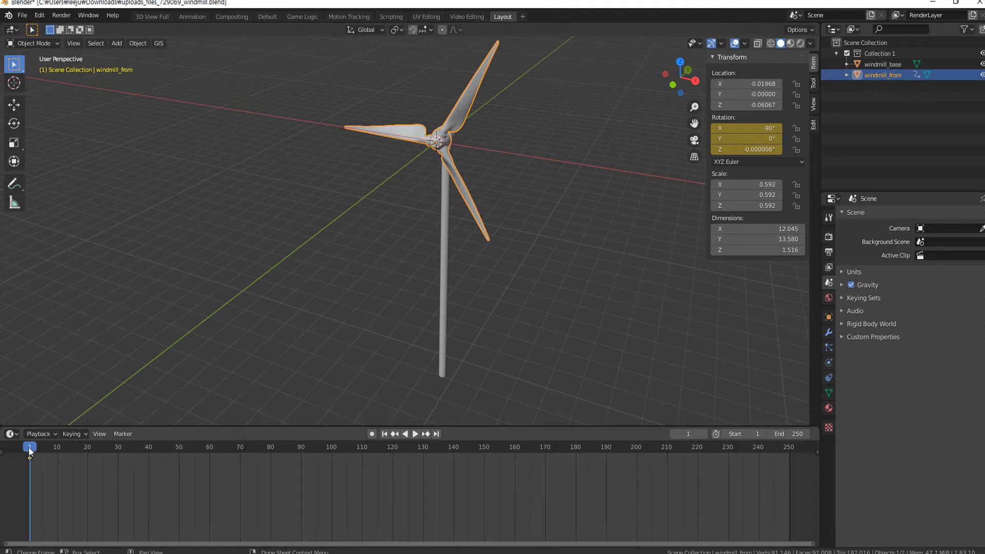
Set the blades' Y rotation to 720° at frame 100 and insert a rotation keyframe there.
{"action": "key", "text": "space"}
{"action": "left_click_drag", "start_coordinate": [30, 451], "coordinate": [331, 450]}
{"action": "key", "text": "space"}
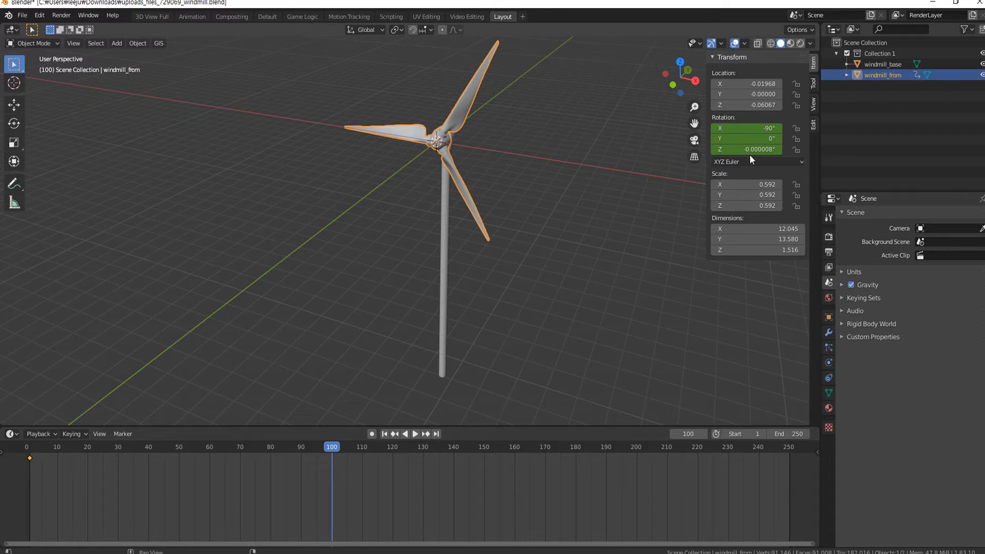
{"action": "left_click", "coordinate": [720, 140]}
{"action": "key", "text": "Return"}
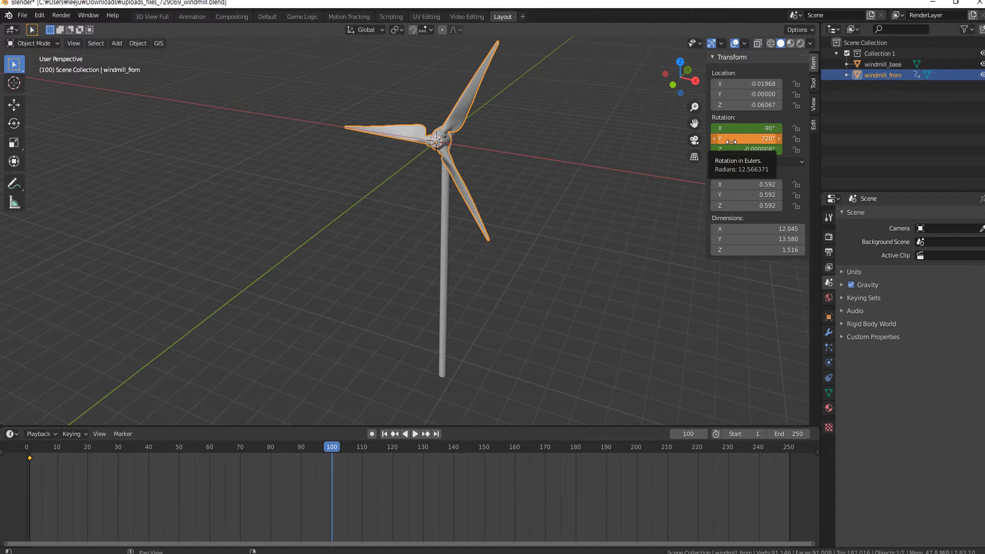
{"action": "key", "text": "i"}
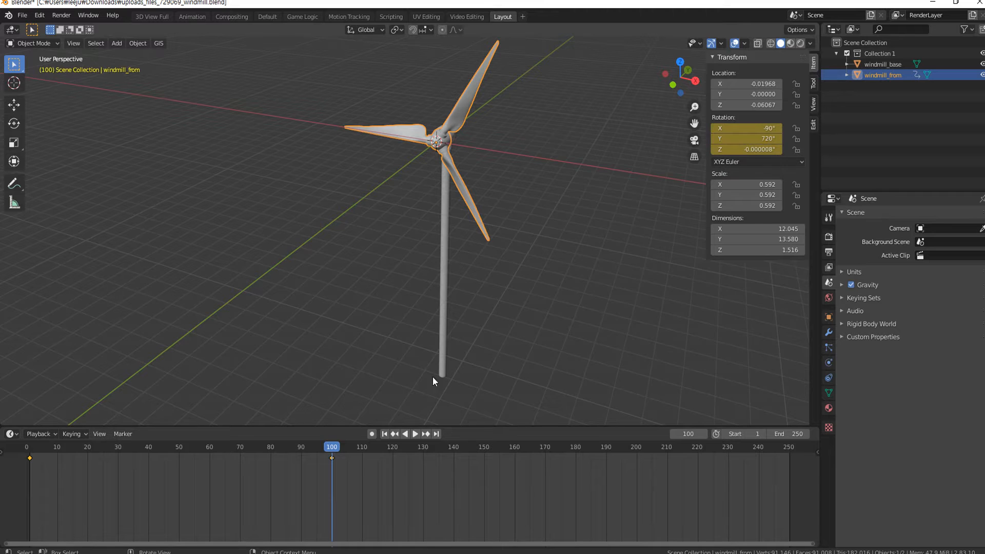
Play the blade animation from the start of the timeline to check the rotation between the two keyframes.
{"action": "key", "text": "space"}
{"action": "left_click_drag", "start_coordinate": [238, 459], "coordinate": [20, 460]}
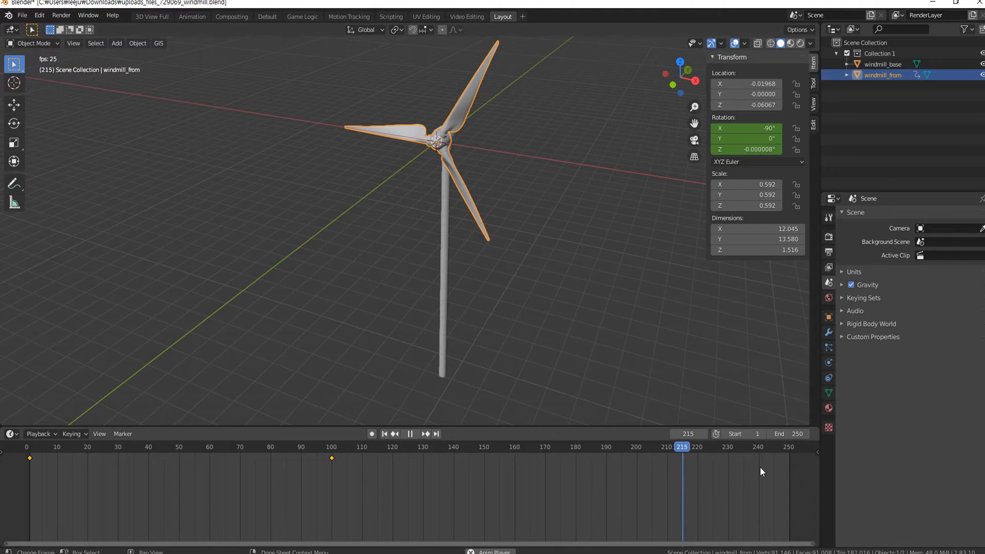
{"action": "key", "text": "space"}
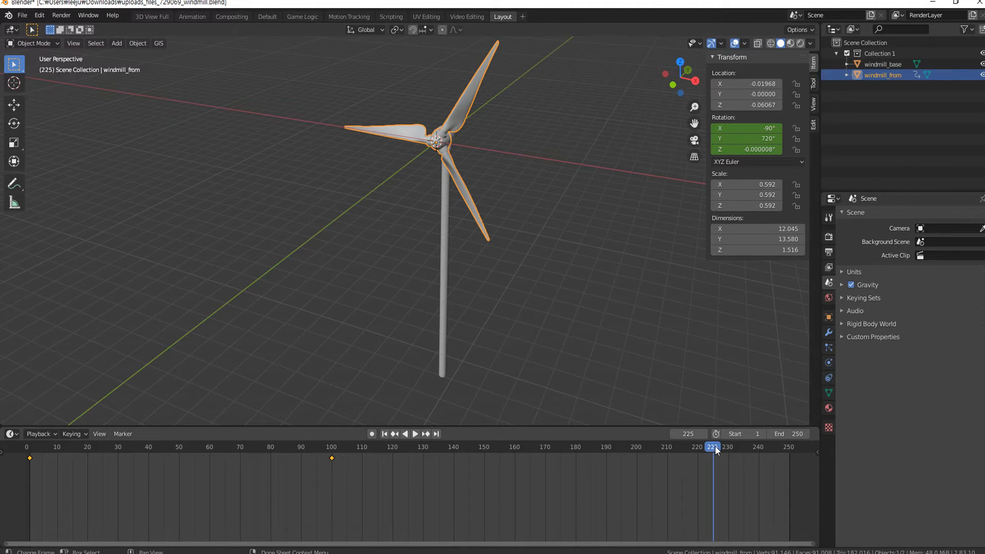
{"action": "left_click_drag", "start_coordinate": [714, 445], "coordinate": [25, 451]}
{"action": "key", "text": "space"}
{"action": "key", "text": "space"}
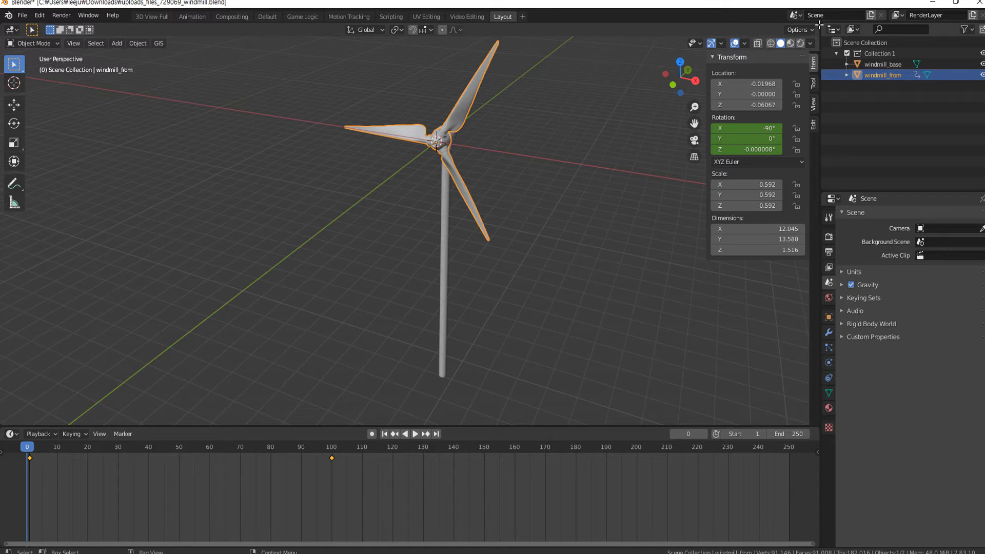
Split the 3D viewport vertically, turn the new area into a Graph Editor and go to the keyframe at frame 100.
{"action": "left_click_drag", "start_coordinate": [820, 25], "coordinate": [391, 48]}
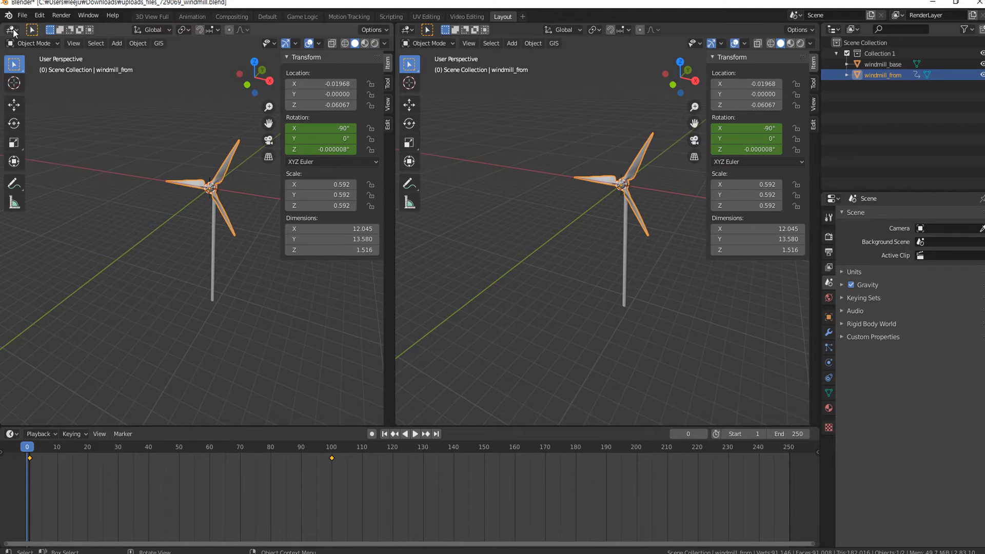
{"action": "left_click", "coordinate": [12, 29]}
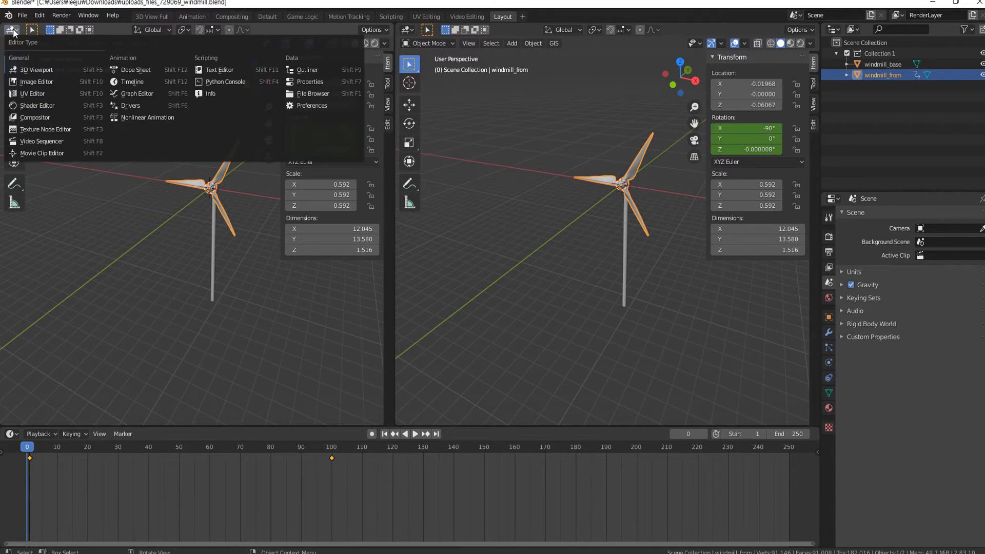
{"action": "left_click", "coordinate": [151, 93]}
{"action": "key", "text": "Up"}
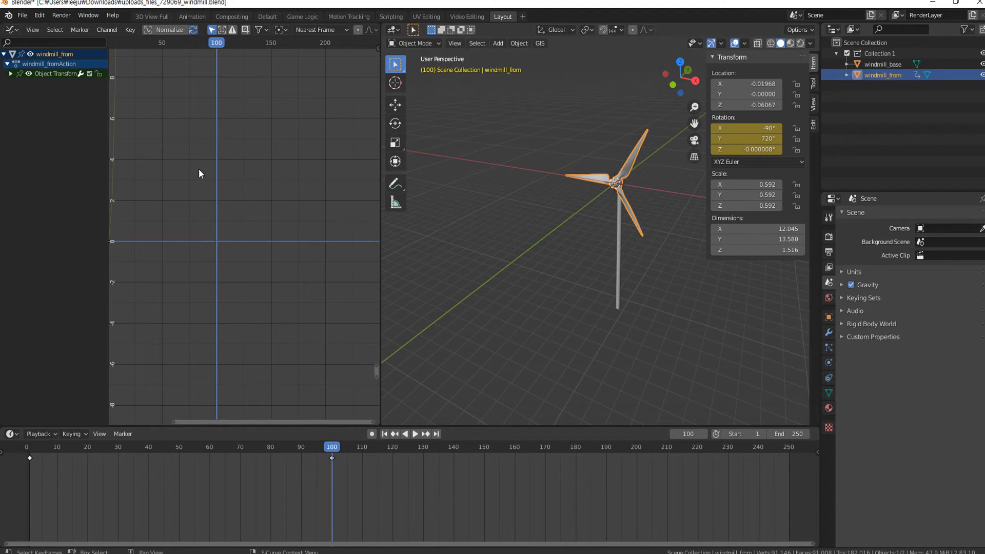
Examine the full shape of the blades' Y rotation curve between frames 1 and 100 in the Graph Editor.
{"action": "scroll", "coordinate": [188, 164], "scroll_direction": "down", "scroll_amount": 4}
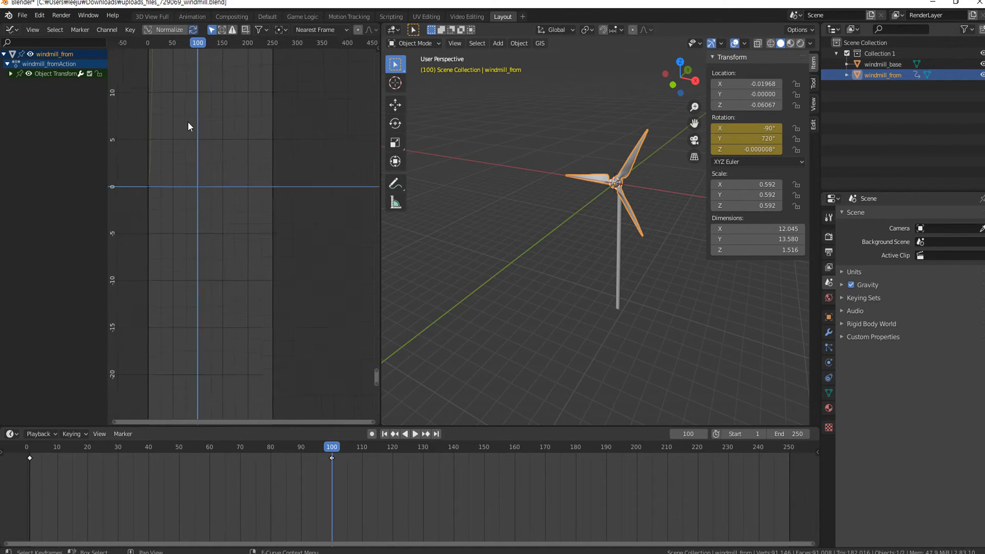
{"action": "scroll", "coordinate": [187, 121], "scroll_direction": "down", "scroll_amount": 3}
{"action": "middle_click_drag", "start_coordinate": [204, 99], "coordinate": [203, 248]}
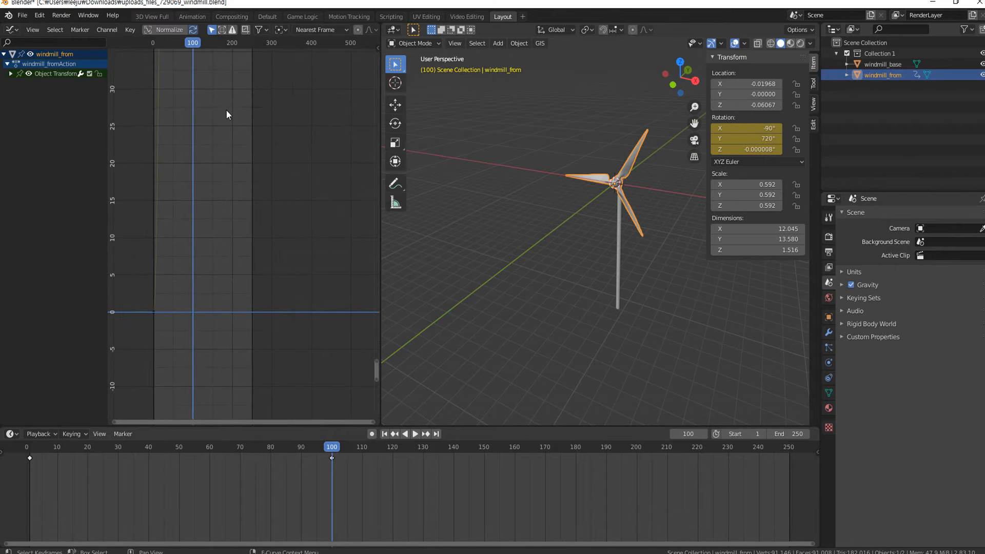
{"action": "middle_click_drag", "start_coordinate": [226, 110], "coordinate": [236, 147]}
{"action": "scroll", "coordinate": [236, 147], "scroll_direction": "down", "scroll_amount": 3, "text": "ctrl"}
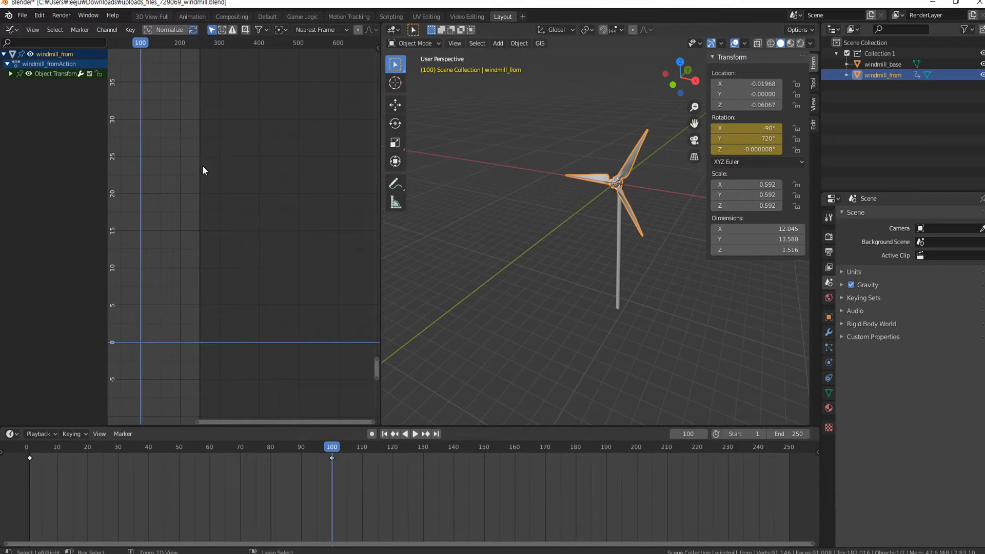
{"action": "scroll", "coordinate": [203, 166], "scroll_direction": "up", "scroll_amount": 5, "text": "ctrl"}
{"action": "scroll", "coordinate": [204, 165], "scroll_direction": "down", "scroll_amount": 5, "text": "ctrl"}
{"action": "scroll", "coordinate": [206, 173], "scroll_direction": "up", "scroll_amount": 7, "text": "ctrl"}
{"action": "scroll", "coordinate": [206, 173], "scroll_direction": "down", "scroll_amount": 5, "text": "ctrl"}
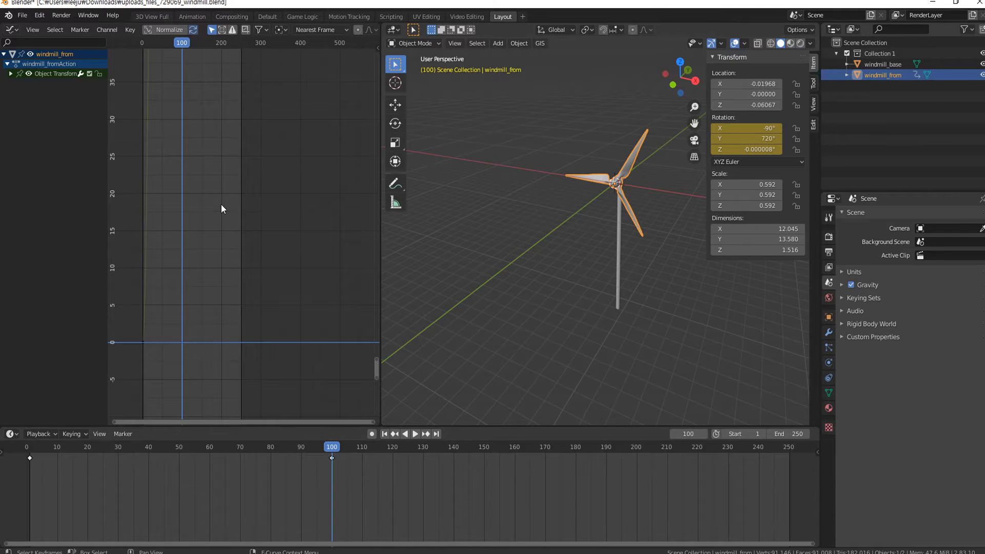
{"action": "middle_click_drag", "start_coordinate": [221, 204], "coordinate": [253, 230], "text": "ctrl"}
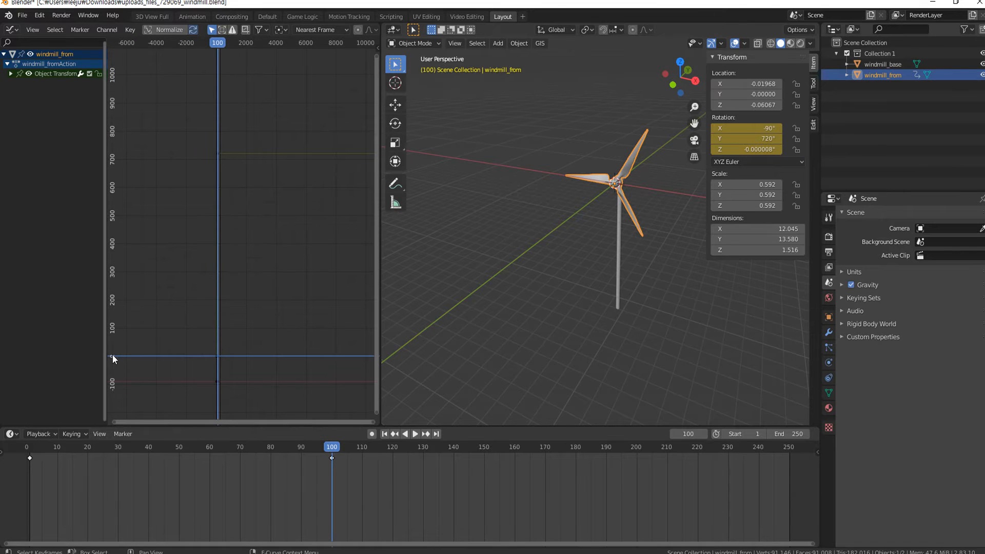
{"action": "scroll", "coordinate": [236, 225], "scroll_direction": "up", "scroll_amount": 1}
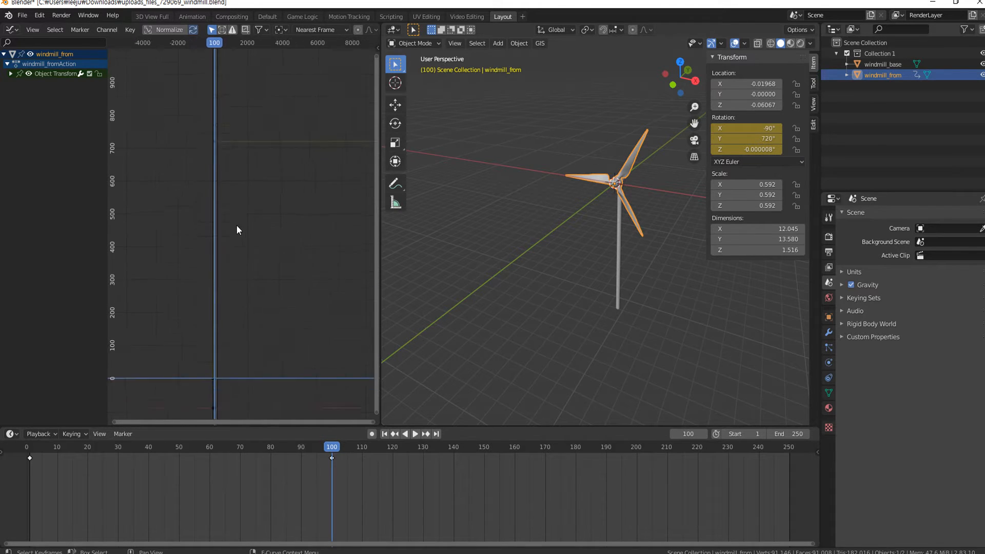
{"action": "scroll", "coordinate": [222, 243], "scroll_direction": "up", "scroll_amount": 1}
{"action": "middle_click_drag", "start_coordinate": [219, 238], "coordinate": [272, 214]}
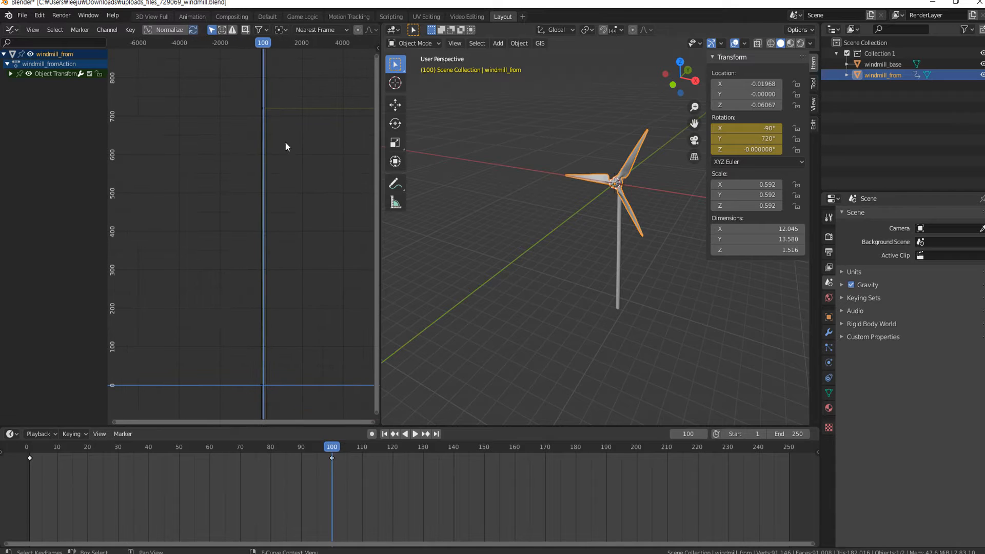
{"action": "key", "text": "Home"}
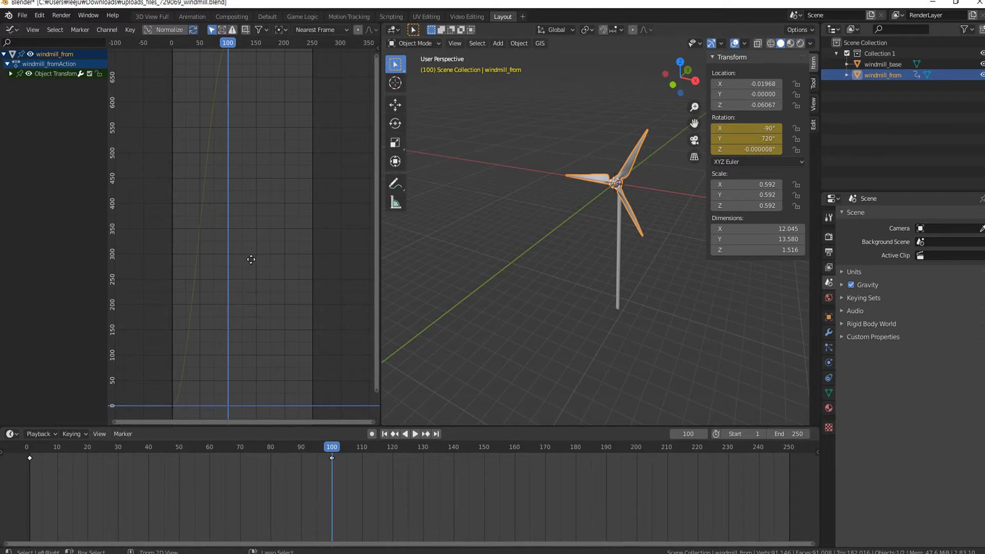
{"action": "middle_click_drag", "start_coordinate": [250, 260], "coordinate": [296, 234], "text": "ctrl"}
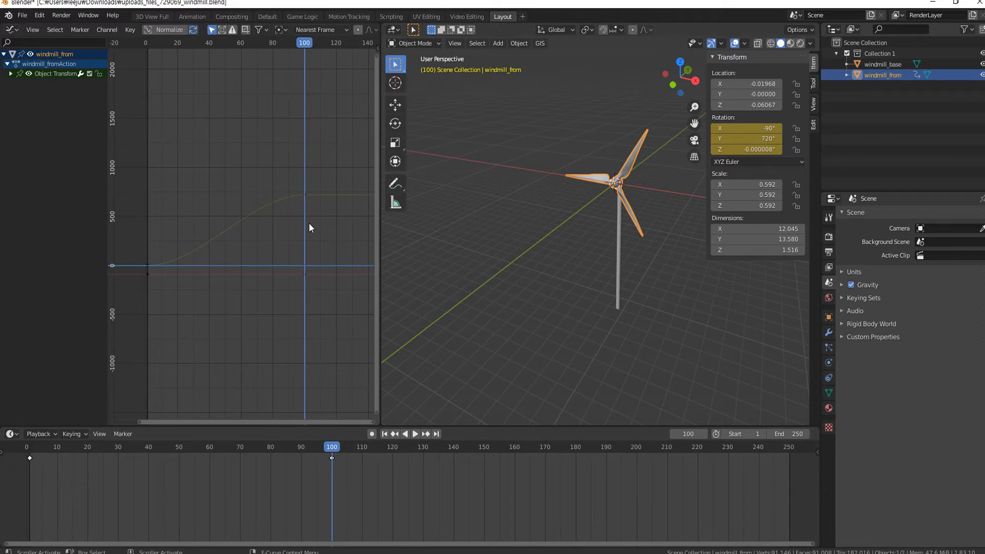
{"action": "middle_click_drag", "start_coordinate": [271, 222], "coordinate": [314, 170]}
{"action": "scroll", "coordinate": [312, 182], "scroll_direction": "down", "scroll_amount": 2}
{"action": "key", "text": "Home"}
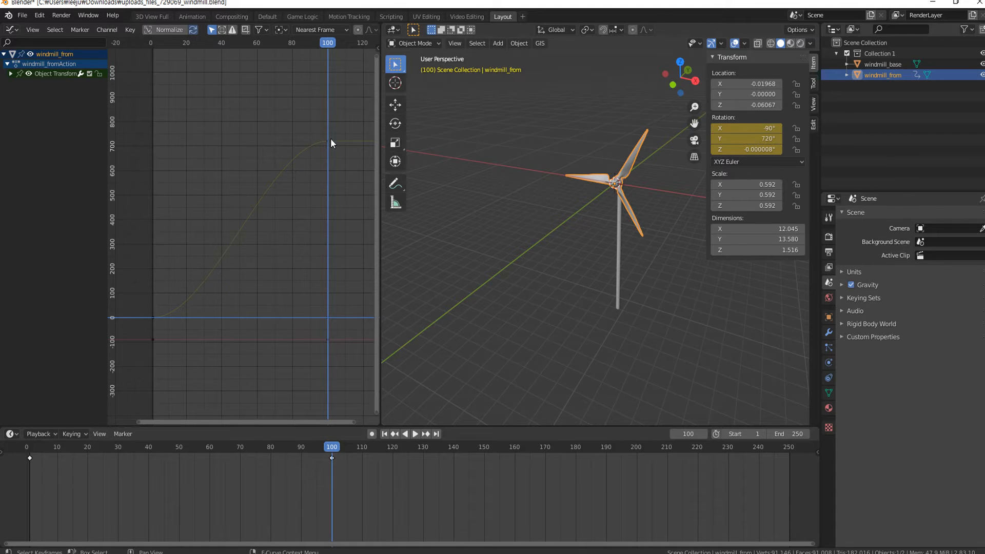
Set the interpolation of the rotation keyframes at frames 1 and 100 to Linear.
{"action": "left_click", "coordinate": [331, 457]}
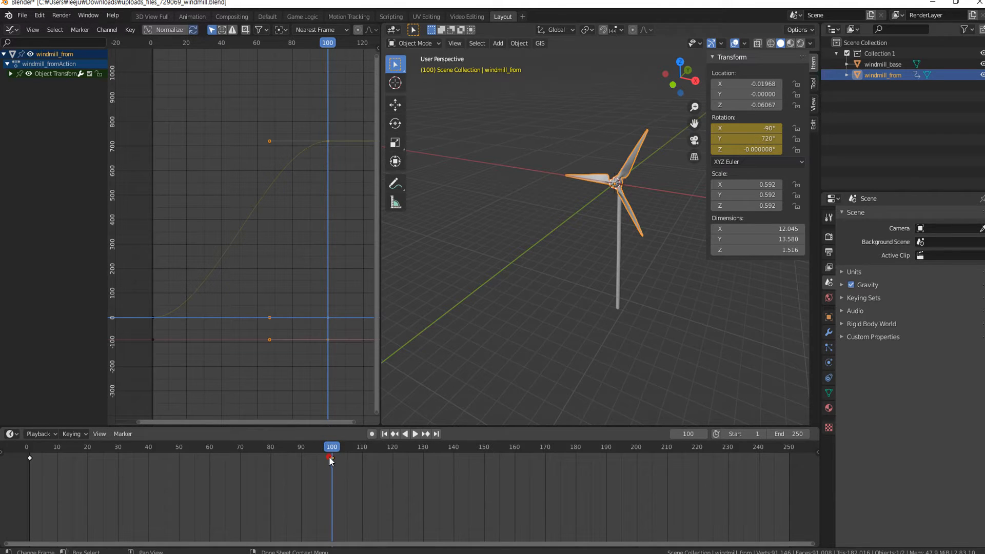
{"action": "left_click", "coordinate": [29, 458], "text": "shift"}
{"action": "key", "text": "t"}
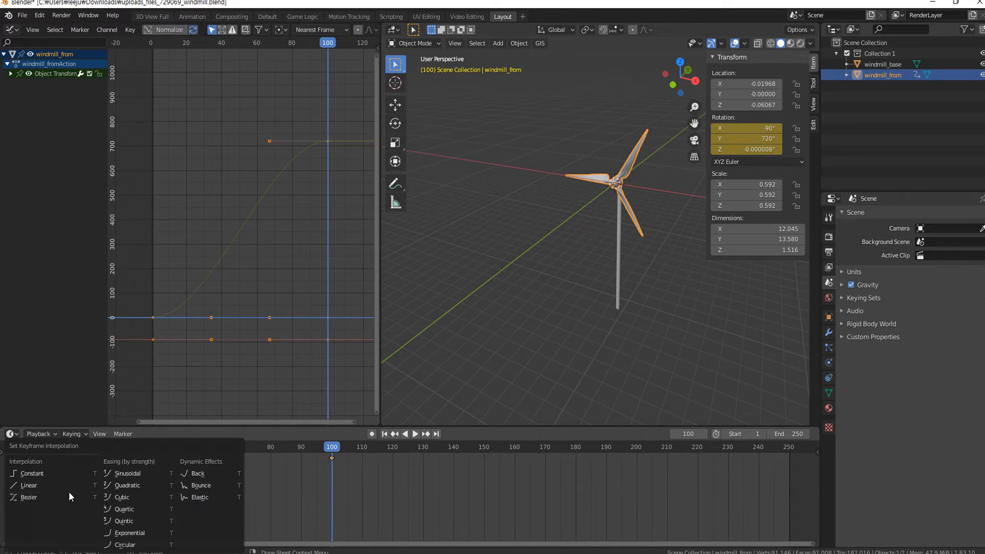
{"action": "left_click", "coordinate": [40, 485]}
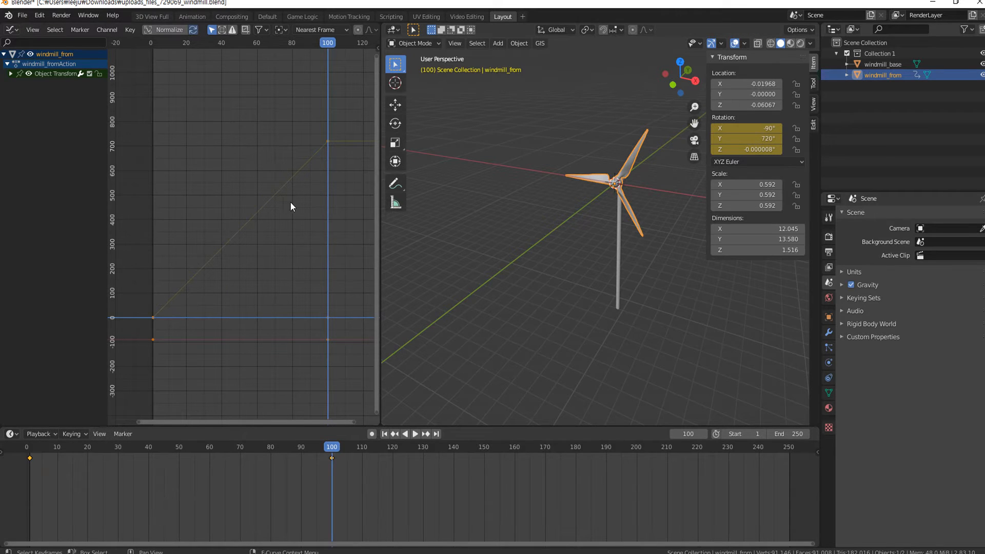
Add a Cycles modifier to the Y Euler Rotation curve of windmill_from.
{"action": "left_click", "coordinate": [10, 73]}
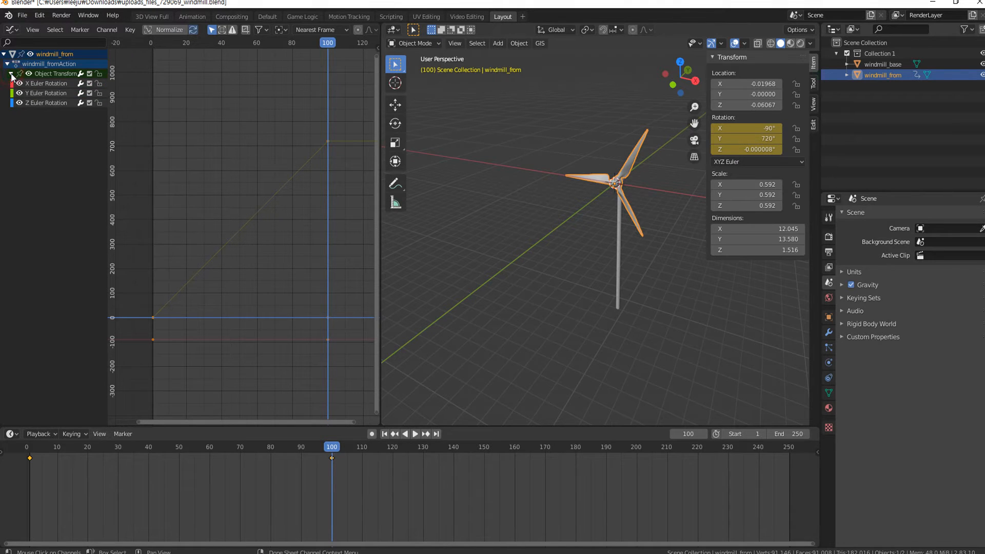
{"action": "left_click", "coordinate": [47, 94]}
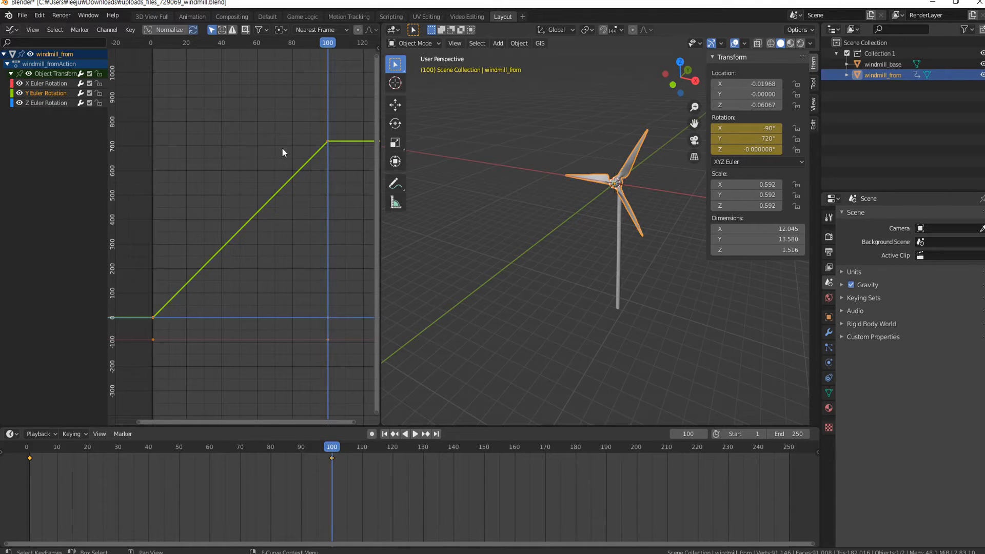
{"action": "left_click", "coordinate": [378, 49]}
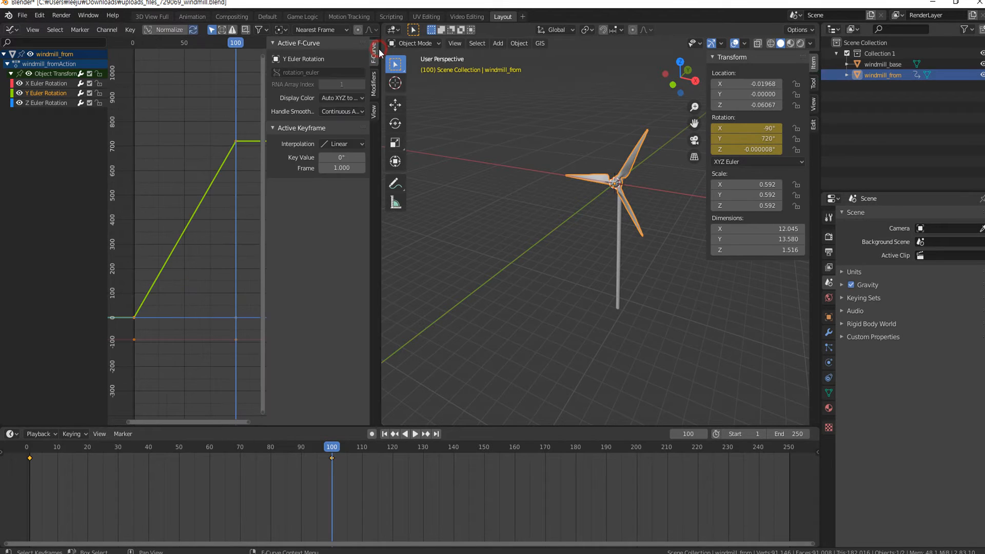
{"action": "left_click", "coordinate": [377, 83]}
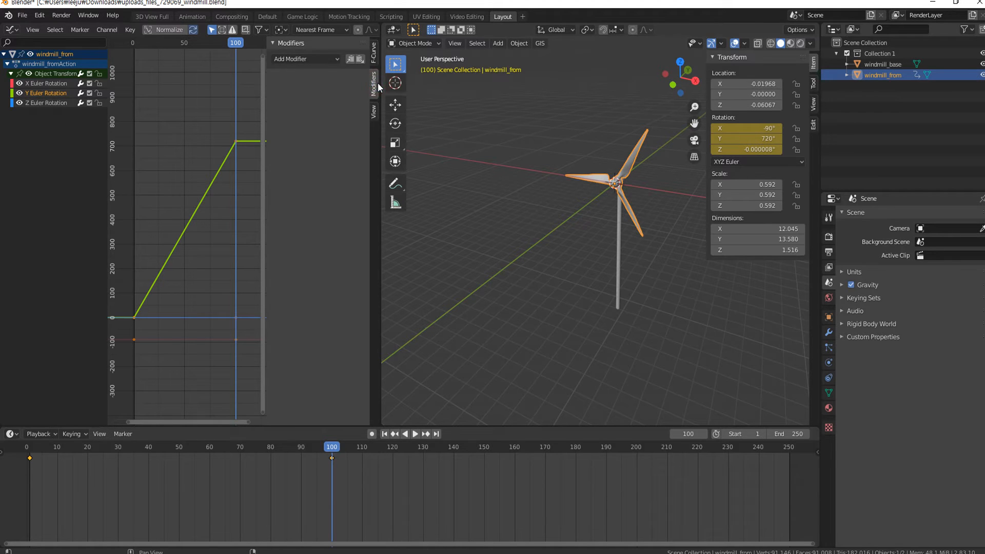
{"action": "left_click", "coordinate": [310, 60]}
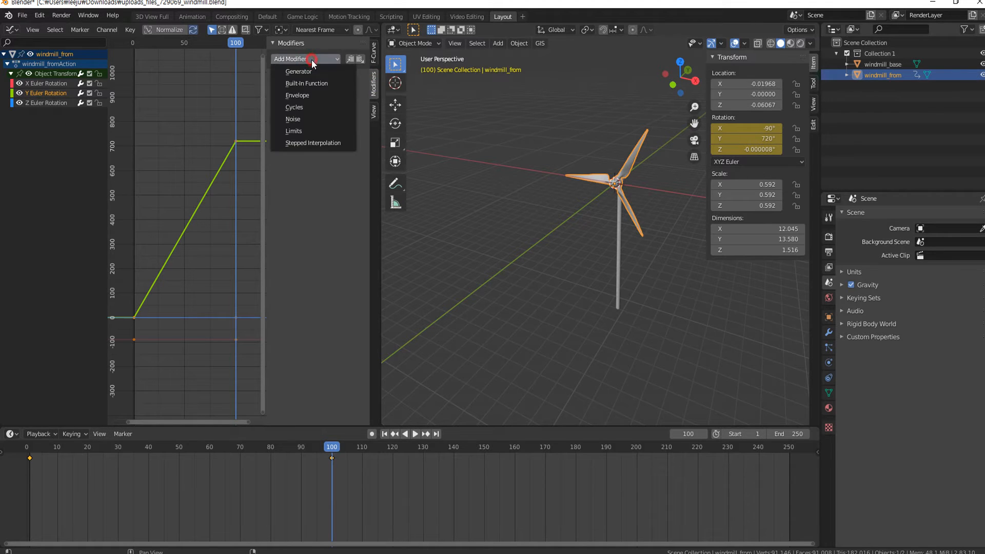
{"action": "left_click", "coordinate": [307, 109]}
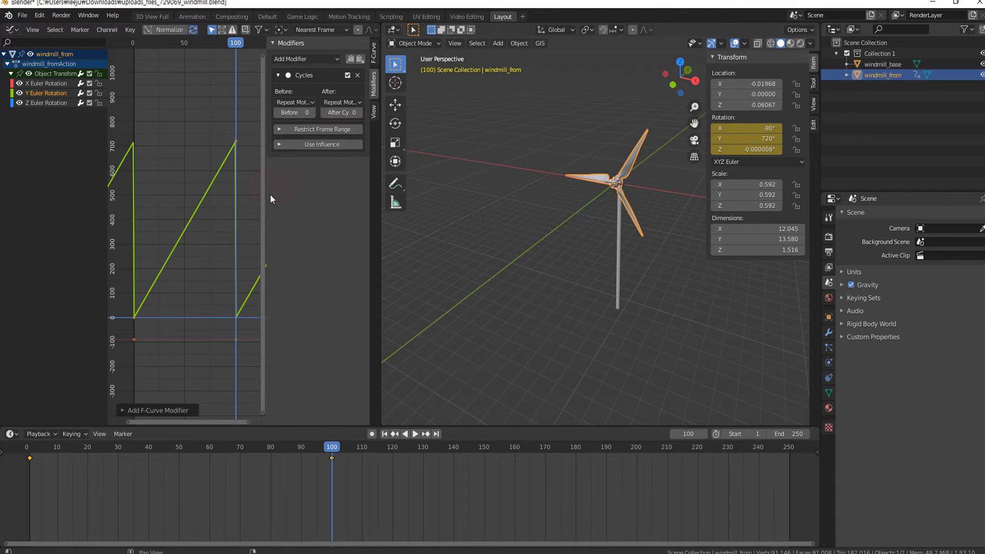
Widen the curve display beside the modifier settings and play the animation past frame 100 to check the repeating rotation.
{"action": "left_click_drag", "start_coordinate": [266, 200], "coordinate": [320, 200]}
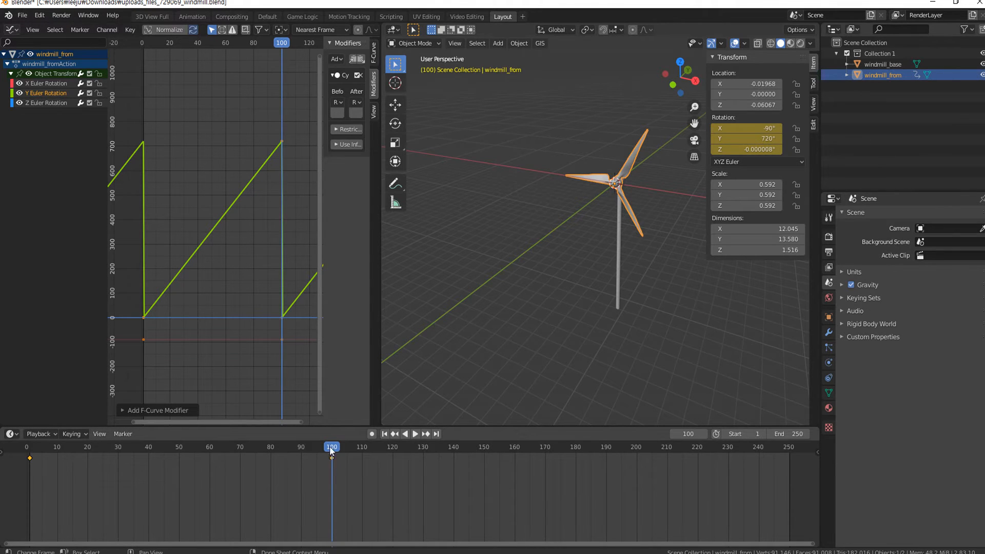
{"action": "left_click_drag", "start_coordinate": [329, 446], "coordinate": [367, 445]}
{"action": "key", "text": "space"}
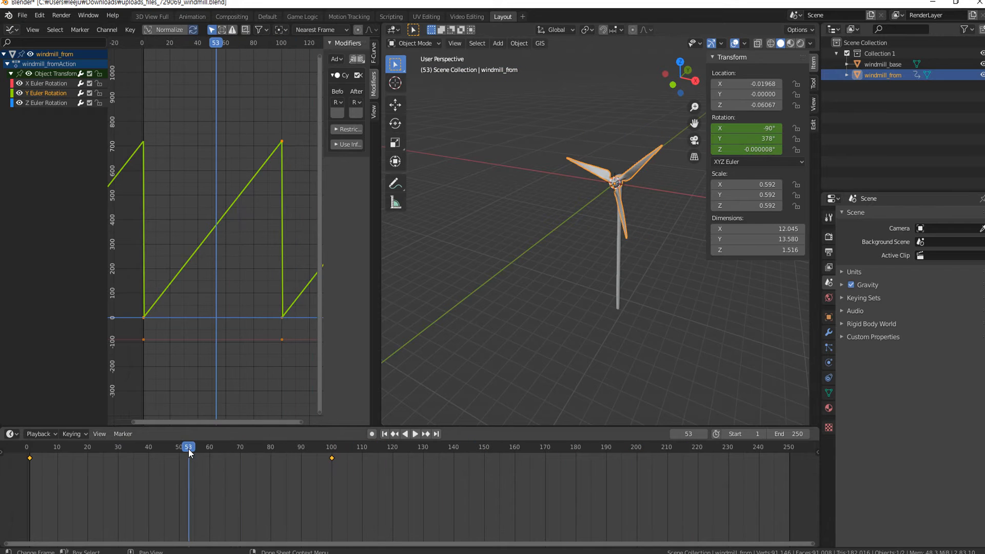
{"action": "left_click_drag", "start_coordinate": [178, 448], "coordinate": [30, 461]}
{"action": "key", "text": "space"}
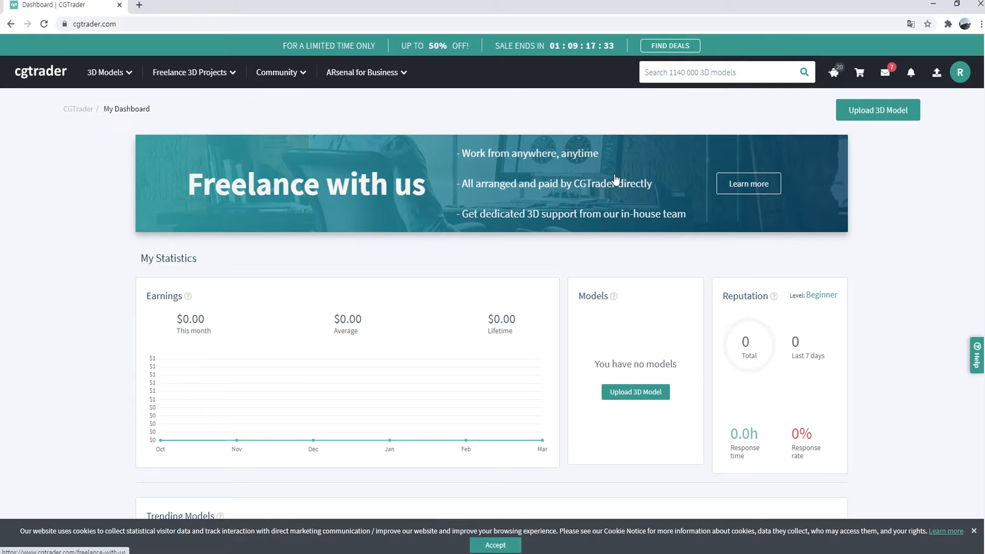
Search CGTrader for f-35 models and limit the results to free ones.
{"action": "left_click", "coordinate": [690, 73]}
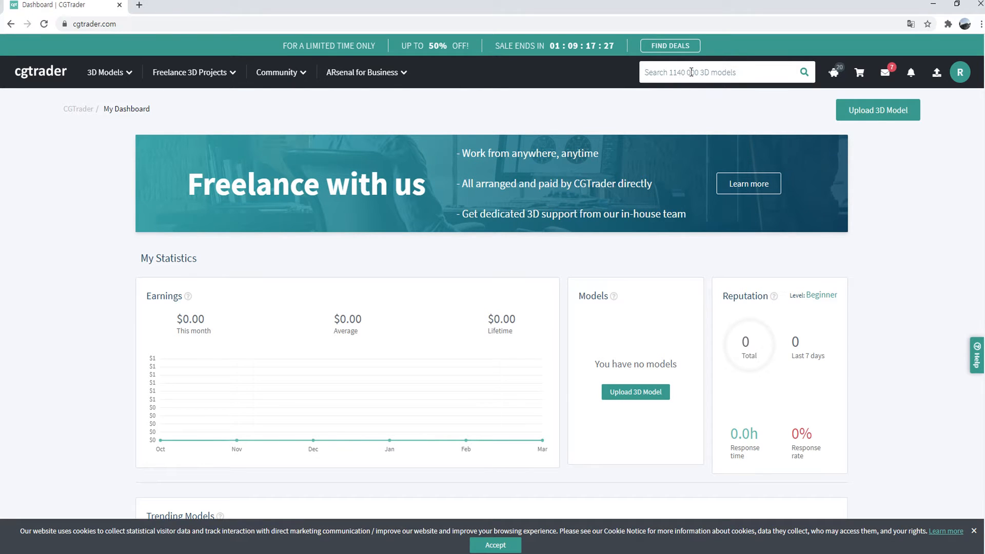
{"action": "type", "text": "f-35"}
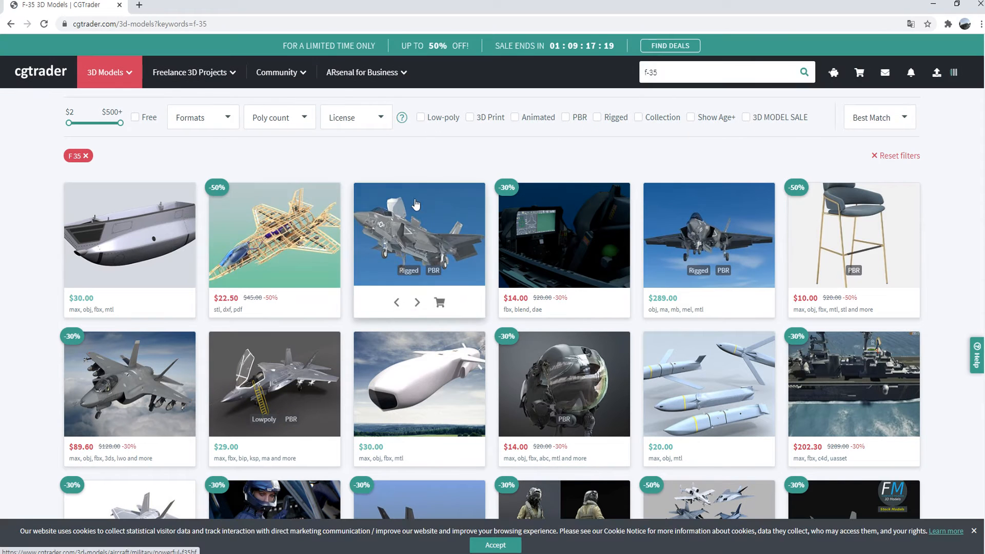
{"action": "left_click", "coordinate": [135, 118]}
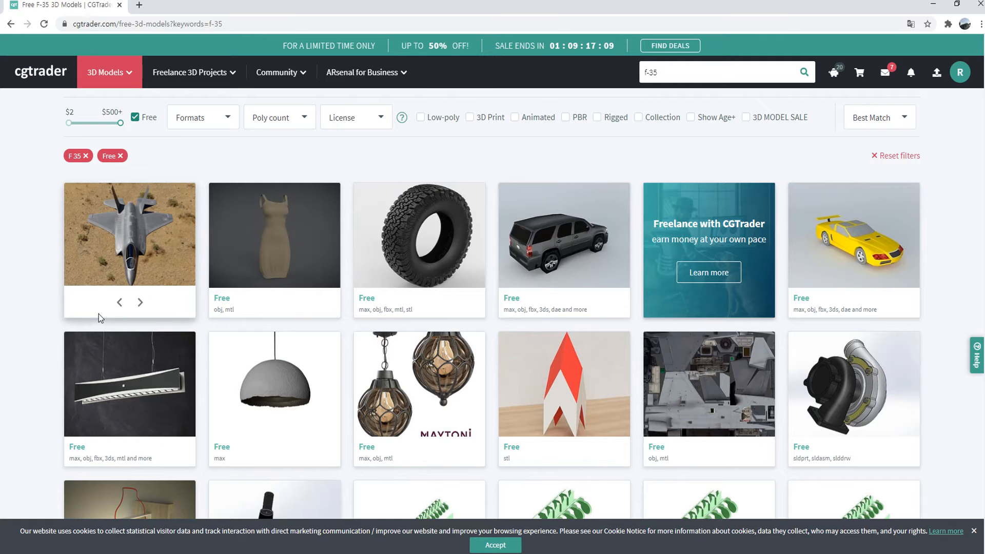
Open the free F-35 LIGHTNING2 model and download its f35.blend file.
{"action": "mouse_move", "coordinate": [100, 318]}
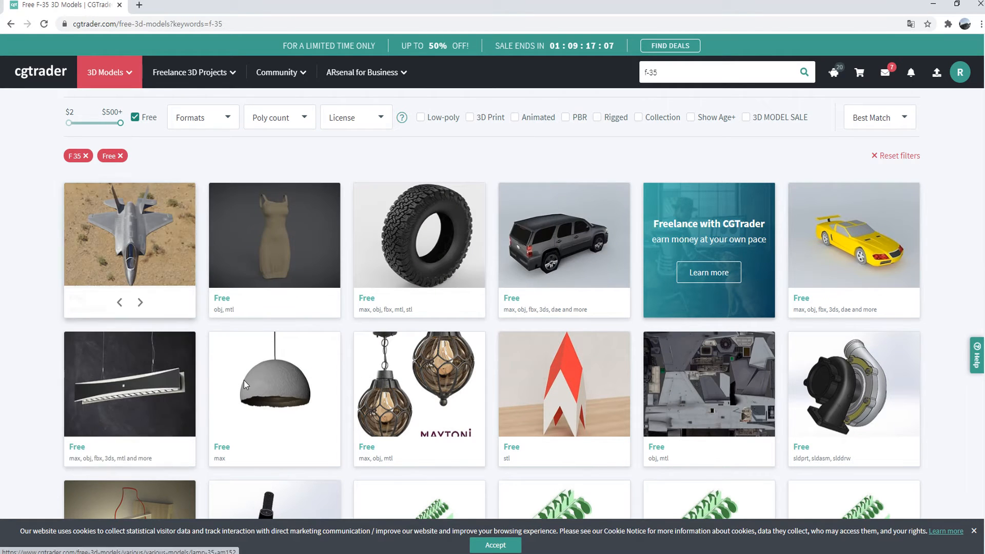
{"action": "mouse_move", "coordinate": [126, 266]}
{"action": "left_click", "coordinate": [120, 216]}
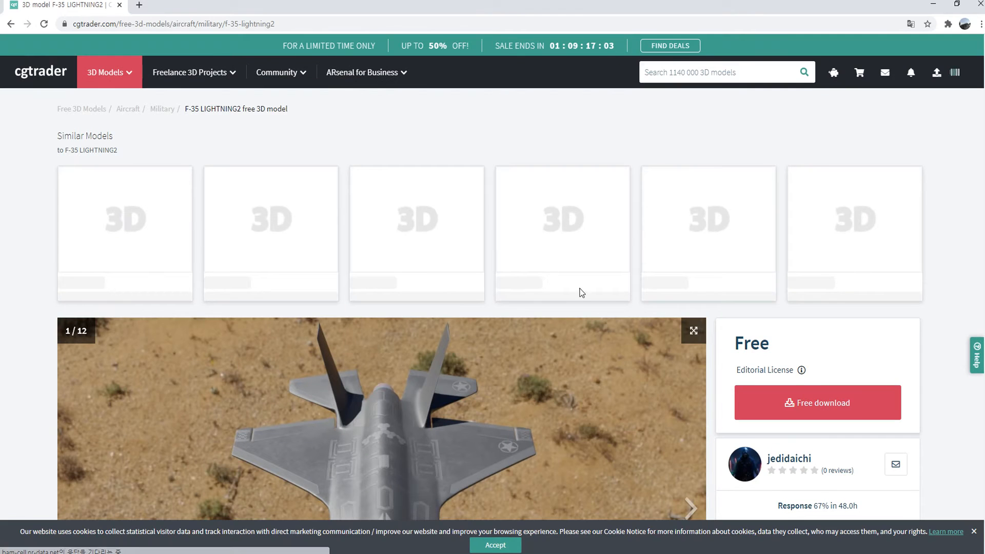
{"action": "scroll", "coordinate": [825, 316], "scroll_direction": "down", "scroll_amount": 4}
{"action": "left_click", "coordinate": [818, 190]}
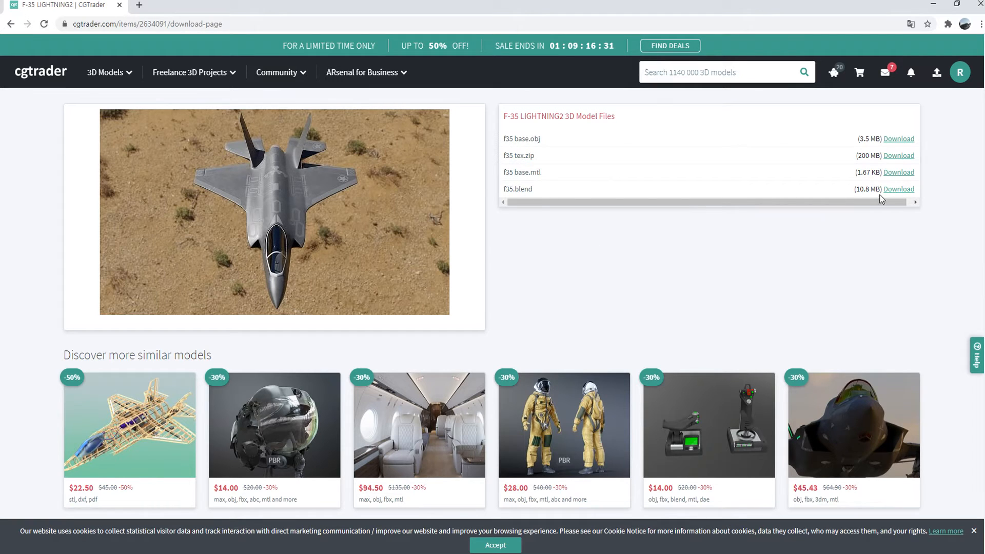
{"action": "left_click", "coordinate": [898, 189]}
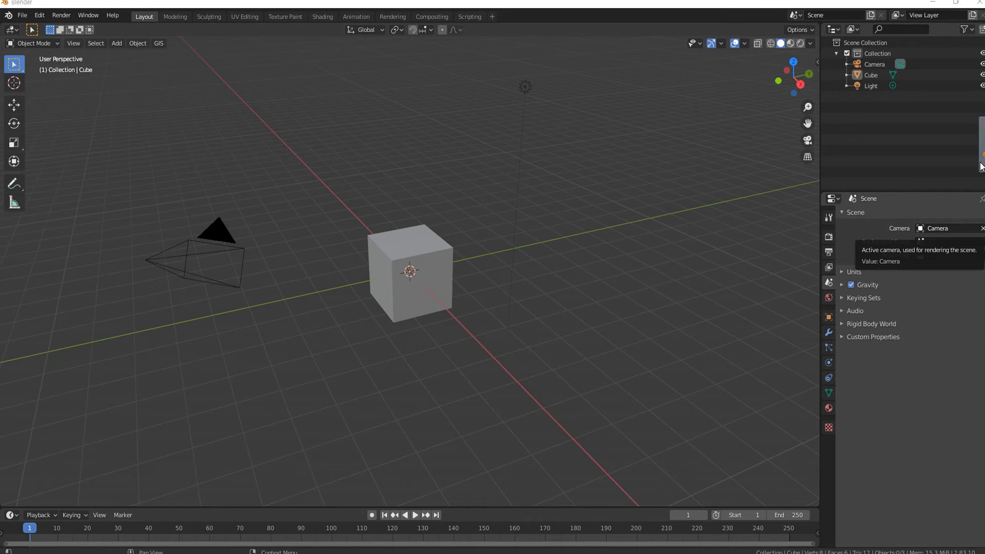
Switch to Blender and open the downloaded uploads_files_2634091_f35.blend file, inspecting the jet from above.
{"action": "left_click_drag", "start_coordinate": [367, 164], "coordinate": [368, 165]}
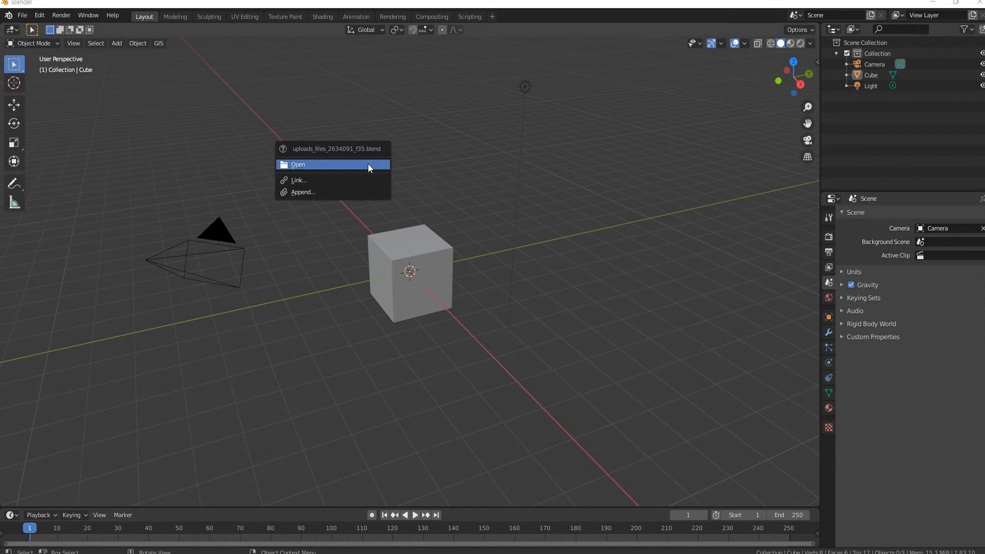
{"action": "left_click", "coordinate": [330, 165]}
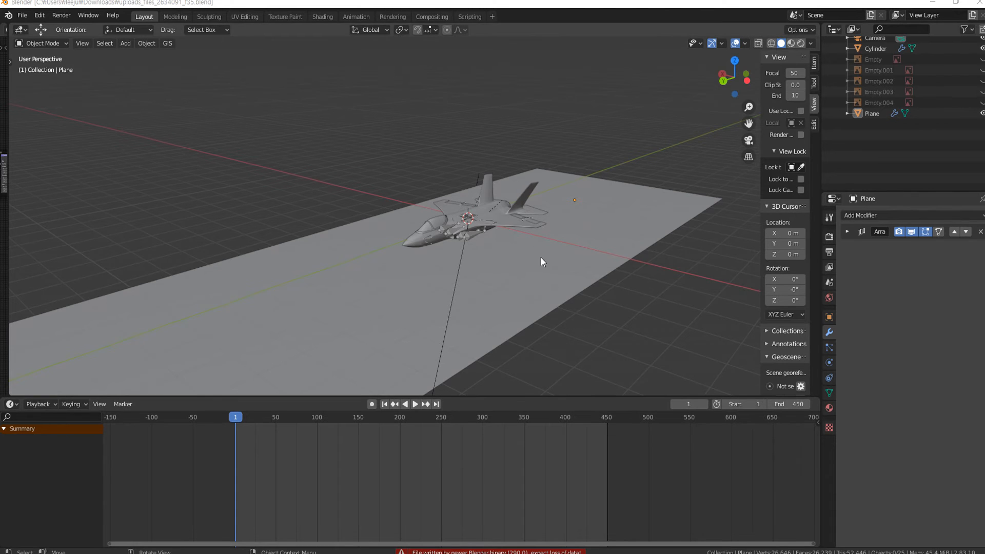
{"action": "middle_click_drag", "start_coordinate": [541, 261], "coordinate": [532, 292]}
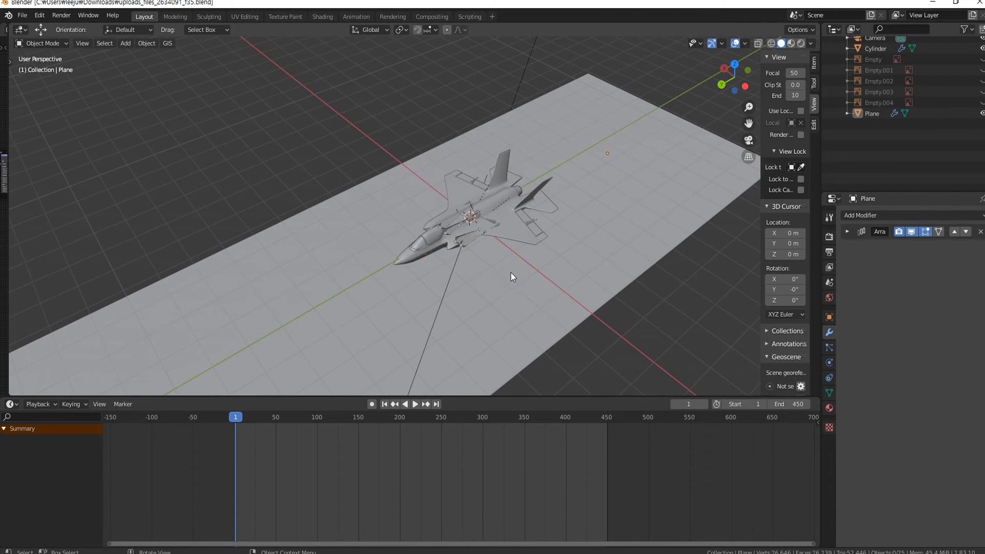
Hide the Armature and the Camera in the scene.
{"action": "scroll", "coordinate": [879, 145], "scroll_direction": "up", "scroll_amount": 3}
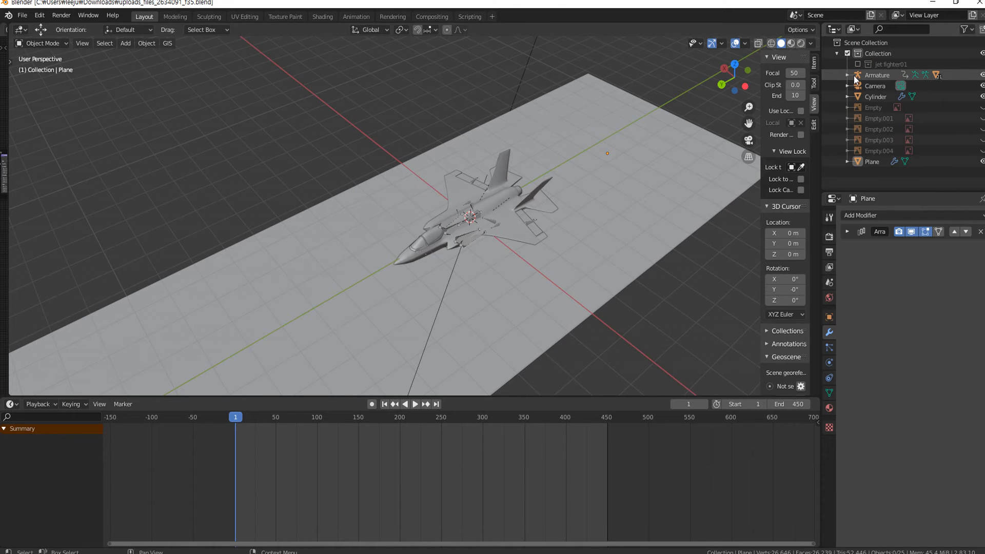
{"action": "left_click", "coordinate": [982, 75]}
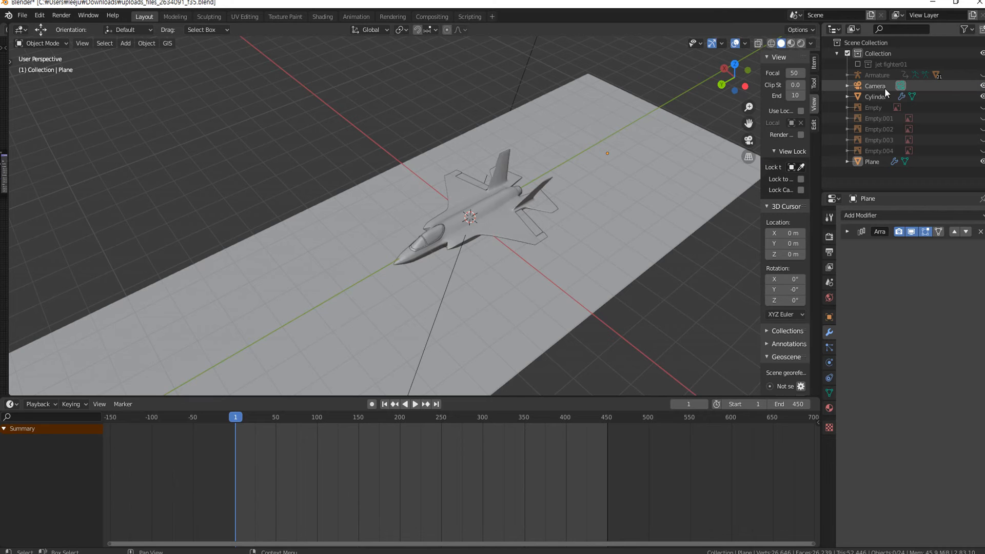
{"action": "left_click", "coordinate": [982, 86]}
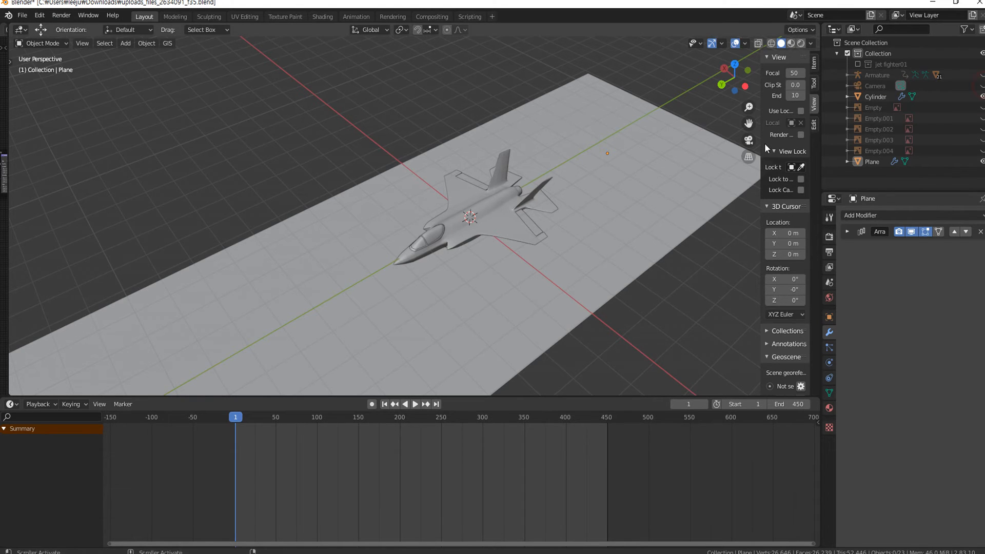
Delete the large ground plane beneath the jet.
{"action": "middle_click_drag", "start_coordinate": [596, 220], "coordinate": [586, 183]}
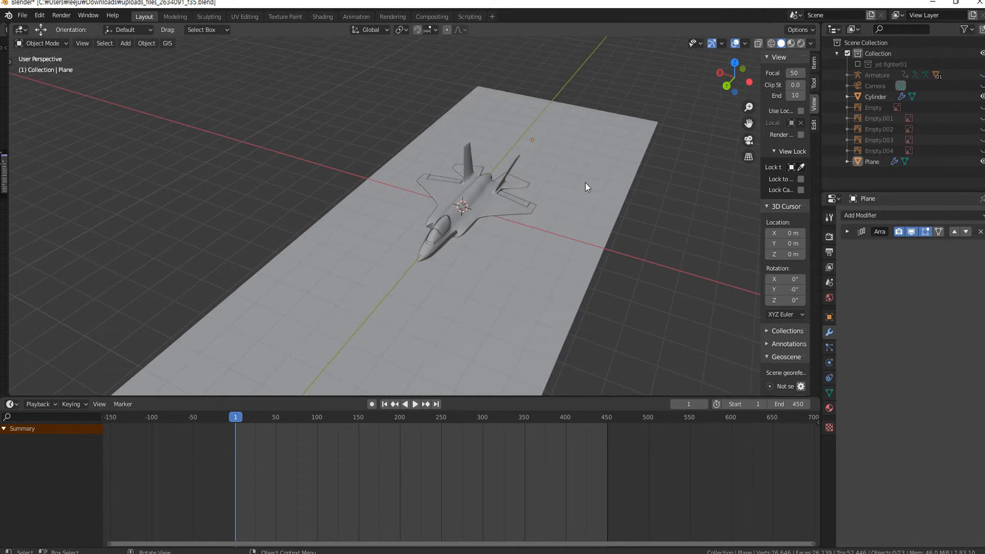
{"action": "left_click", "coordinate": [581, 173]}
{"action": "key", "text": "Delete"}
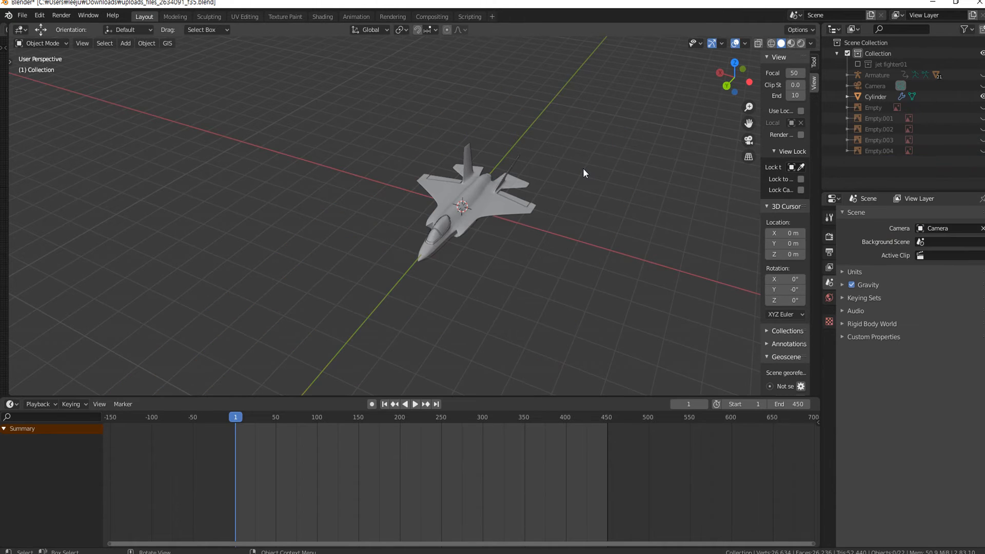
Try moving the jet's body on its own to check whether its parts are separate objects.
{"action": "middle_click_drag", "start_coordinate": [575, 184], "coordinate": [514, 205]}
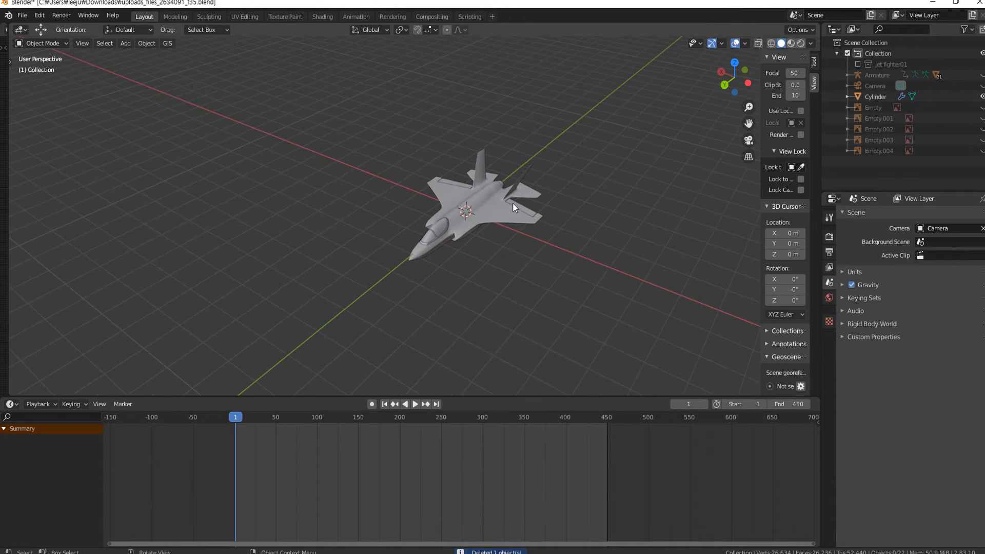
{"action": "left_click", "coordinate": [481, 204]}
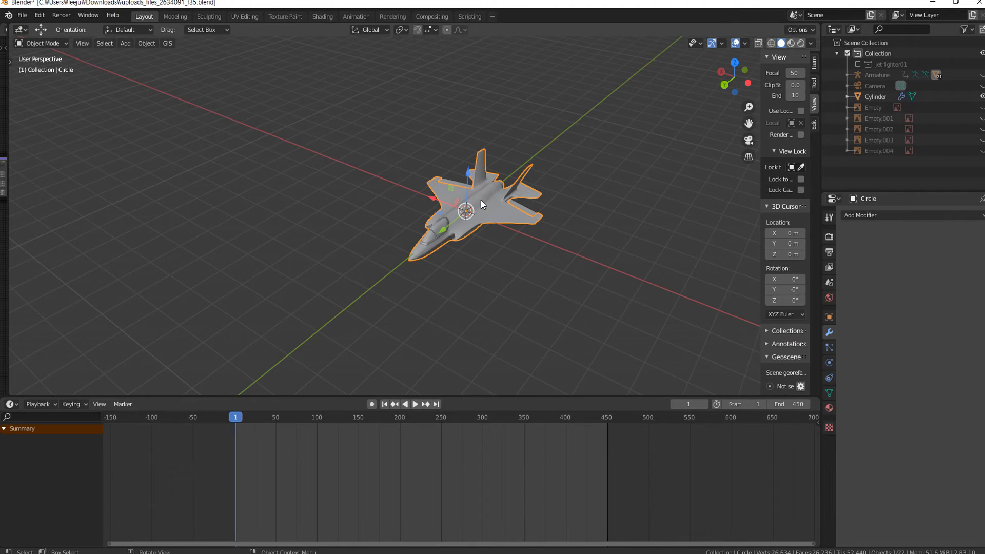
{"action": "key", "text": "g"}
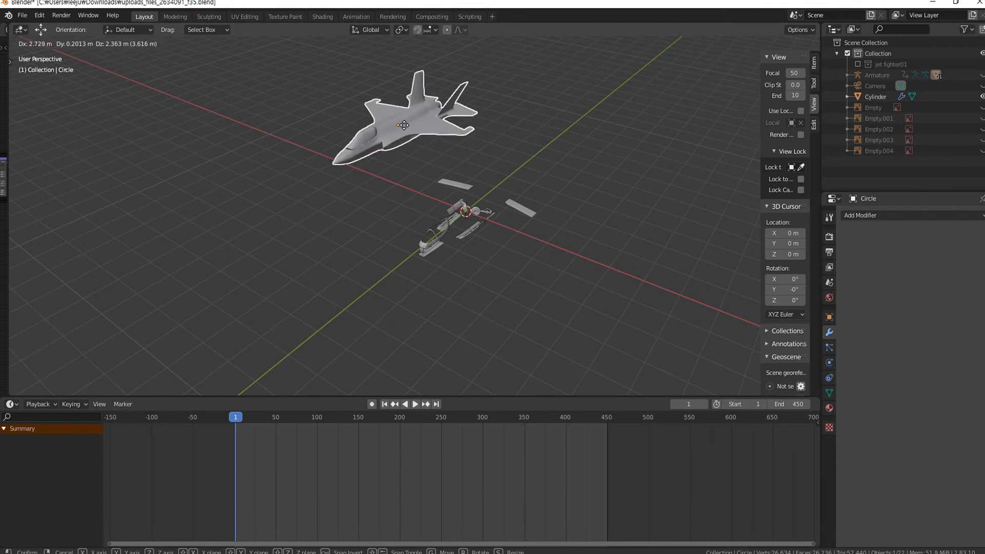
{"action": "key", "text": "Escape"}
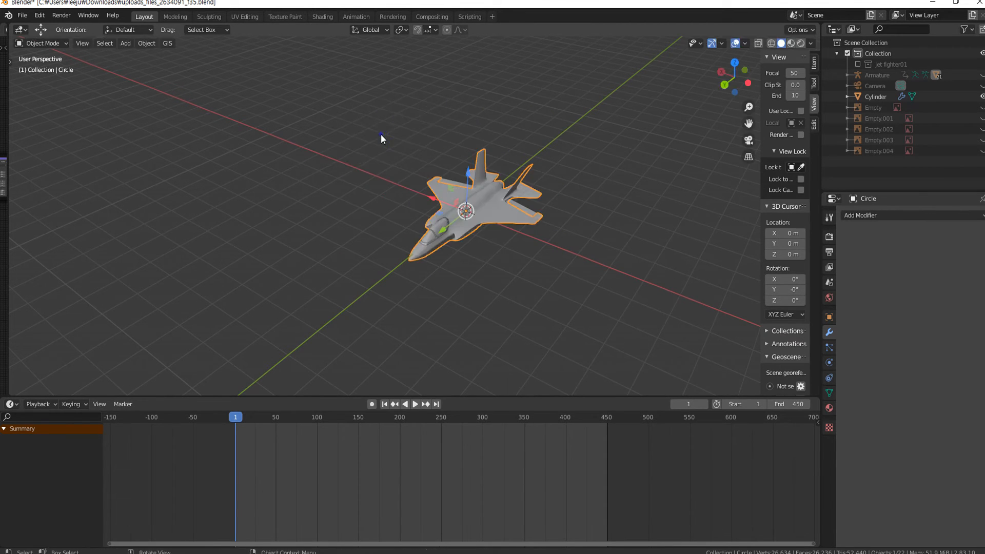
Select all parts of the jet and join them into a single object.
{"action": "left_click", "coordinate": [384, 125]}
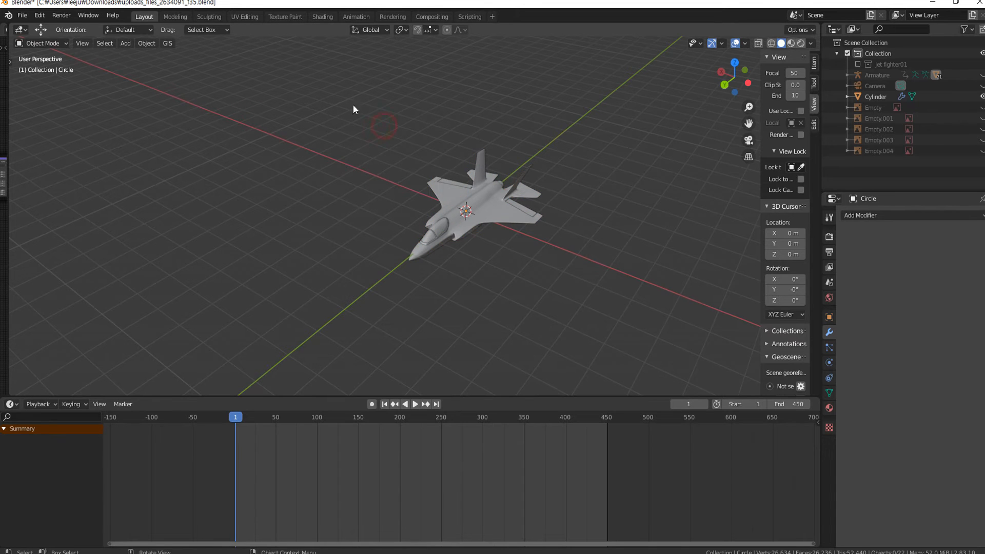
{"action": "left_click_drag", "start_coordinate": [312, 86], "coordinate": [620, 321]}
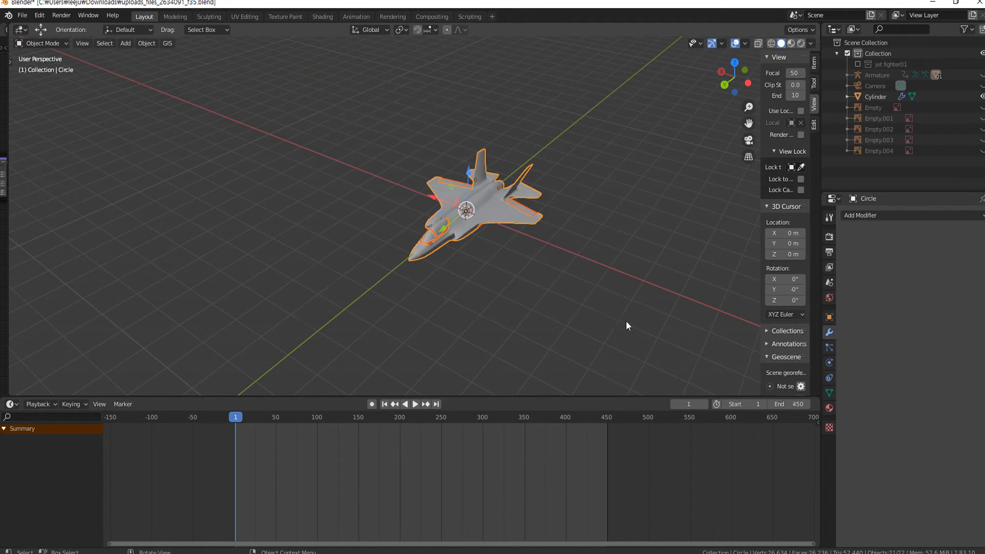
{"action": "right_click", "coordinate": [483, 200]}
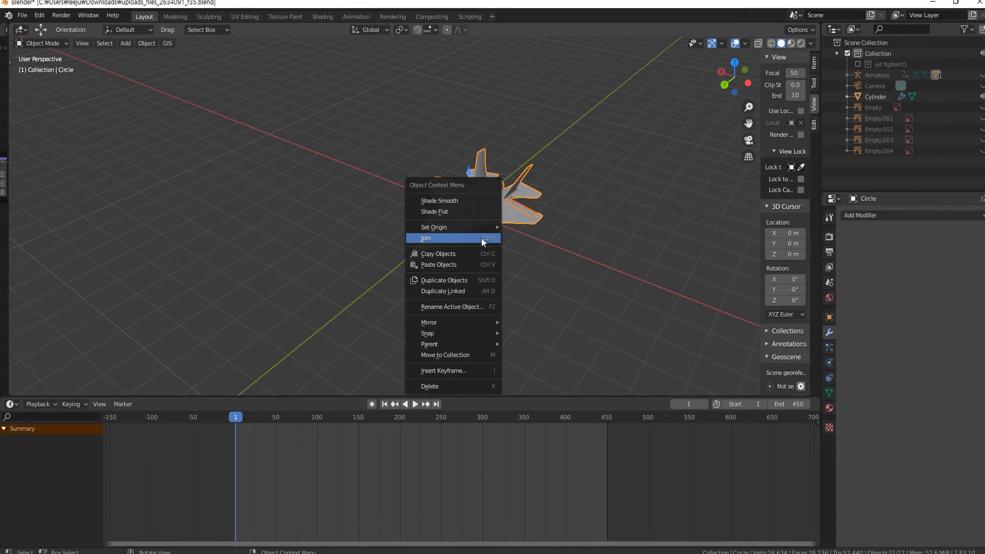
{"action": "left_click", "coordinate": [441, 238]}
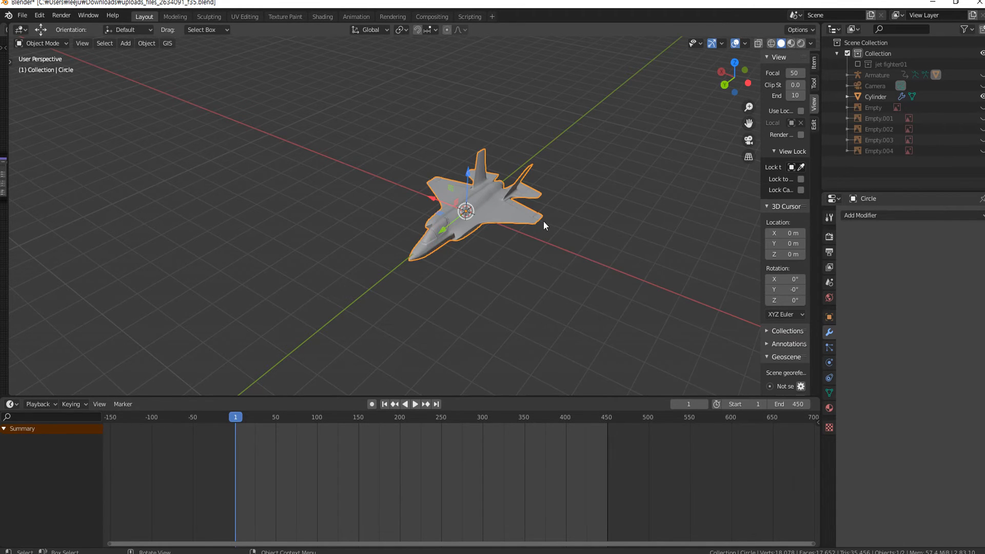
Try moving the joined jet to check that all its parts follow together.
{"action": "left_click", "coordinate": [486, 106]}
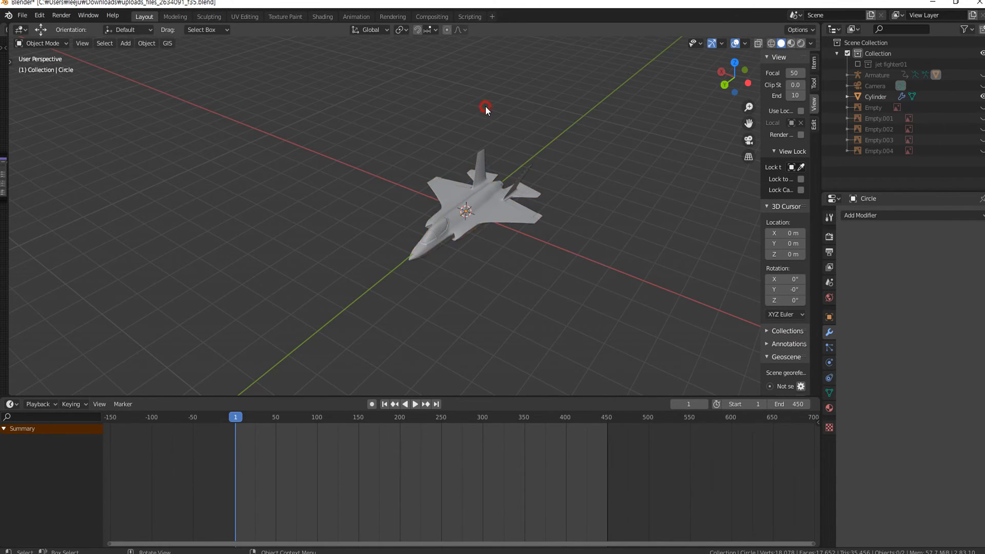
{"action": "left_click", "coordinate": [482, 192]}
{"action": "key", "text": "g"}
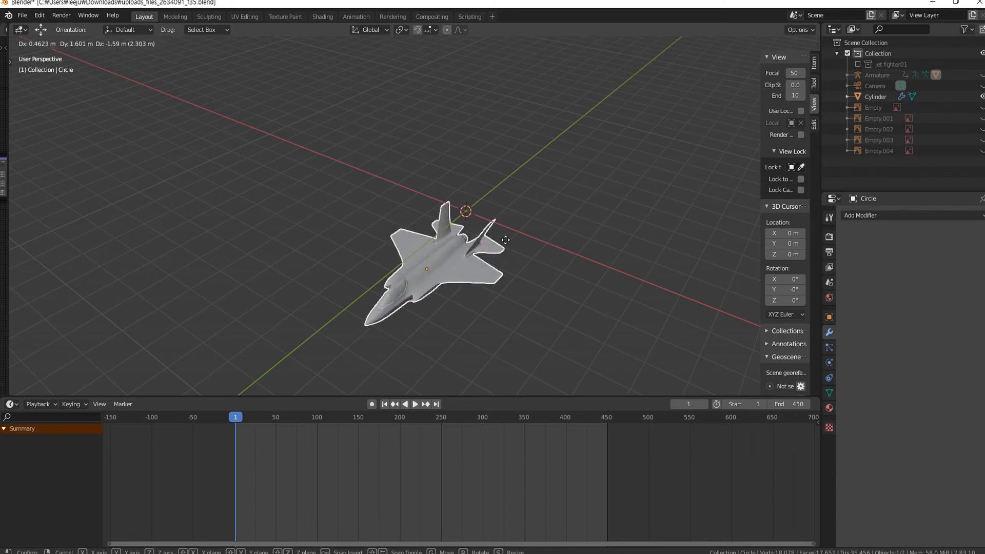
{"action": "right_click", "coordinate": [490, 190]}
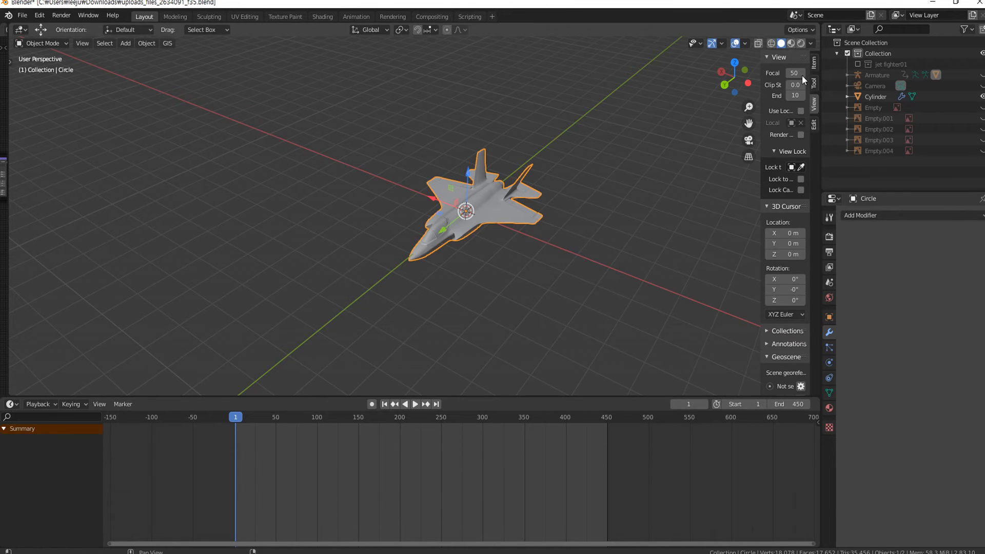
Split the 3D viewport in two and turn one half into a Graph Editor.
{"action": "left_click_drag", "start_coordinate": [820, 26], "coordinate": [432, 46]}
{"action": "left_click", "coordinate": [549, 128]}
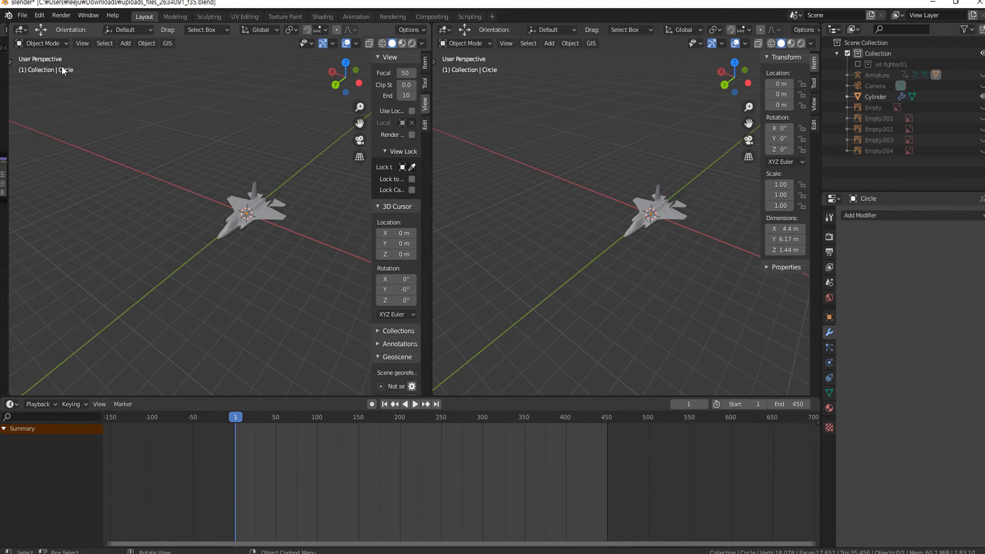
{"action": "left_click", "coordinate": [24, 32]}
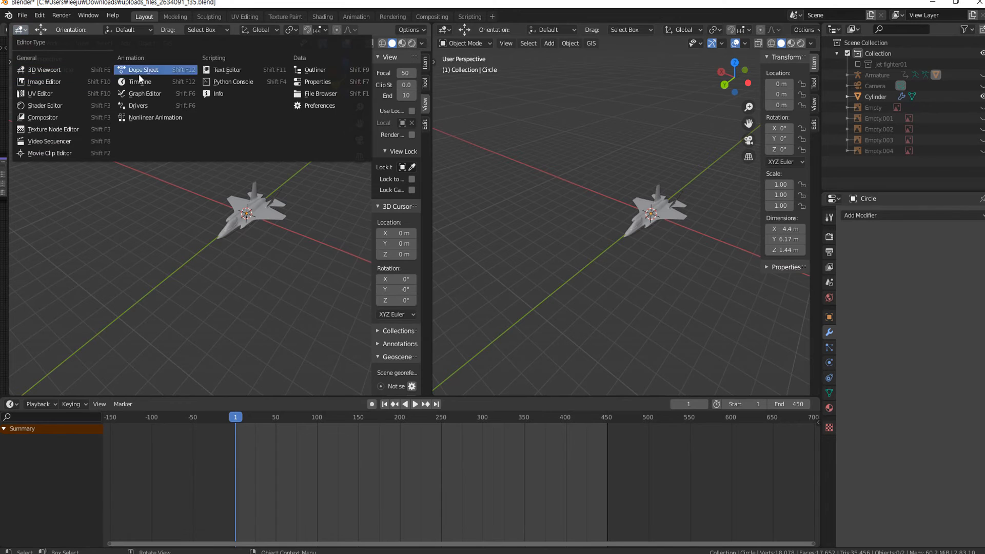
{"action": "left_click", "coordinate": [156, 95]}
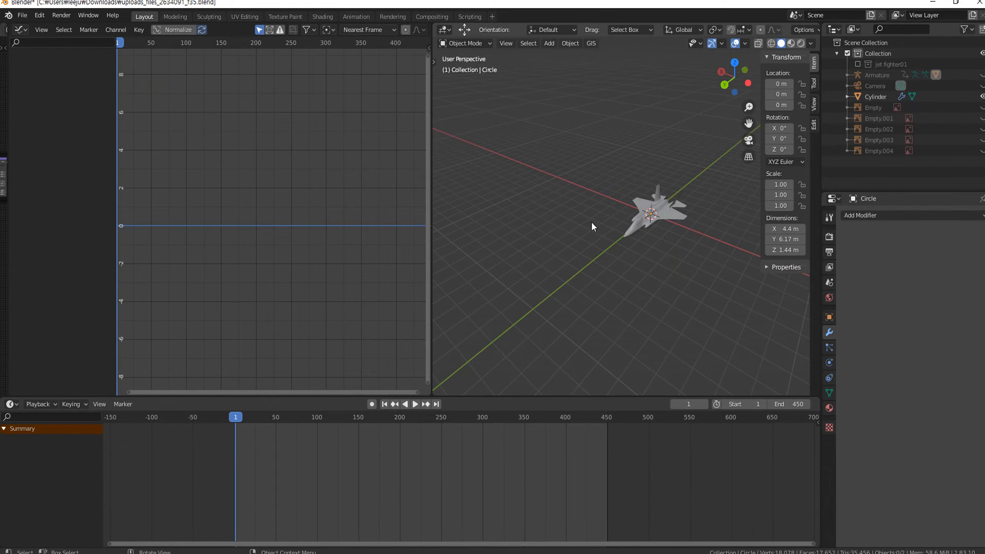
Insert a LocRotScale keyframe for the jet at frame 1.
{"action": "left_click", "coordinate": [659, 209]}
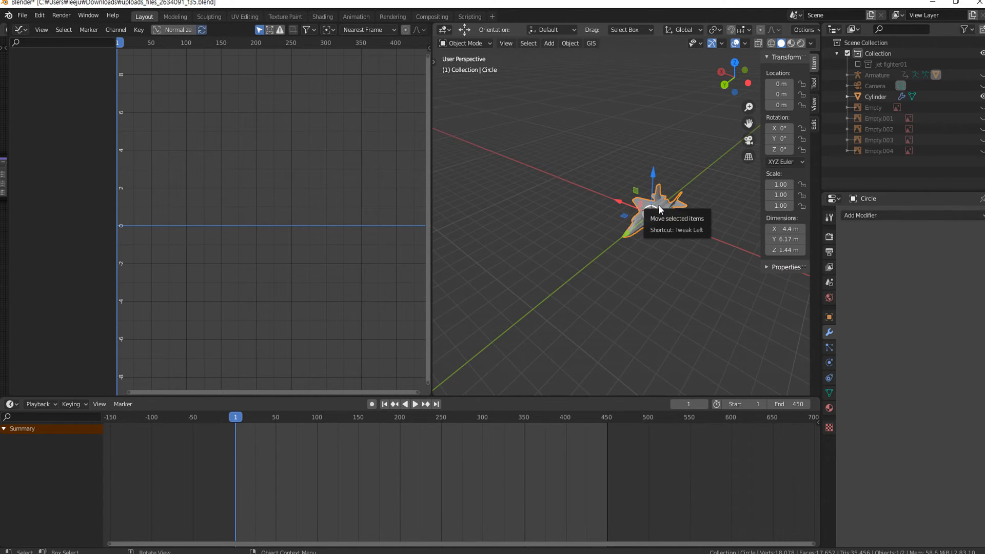
{"action": "key", "text": "i"}
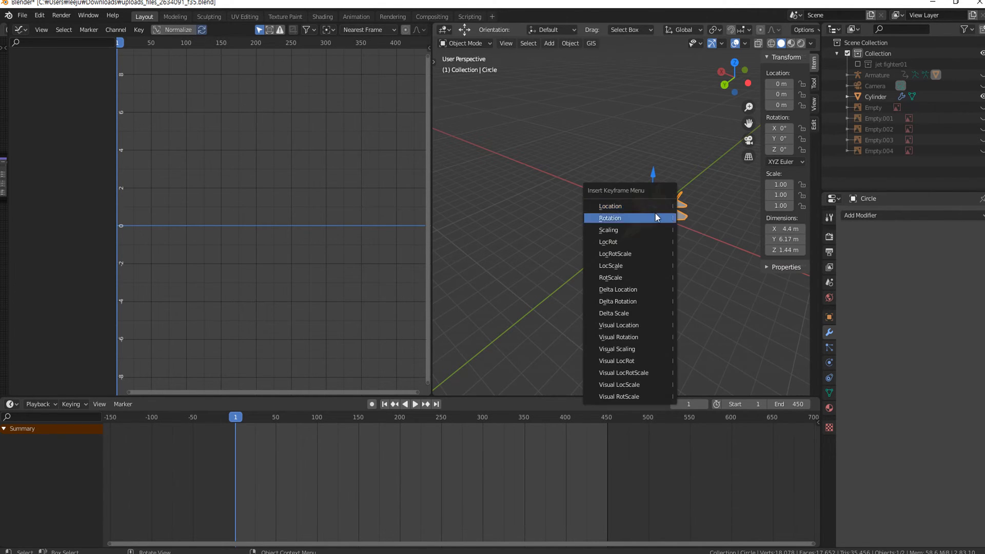
{"action": "left_click", "coordinate": [639, 254]}
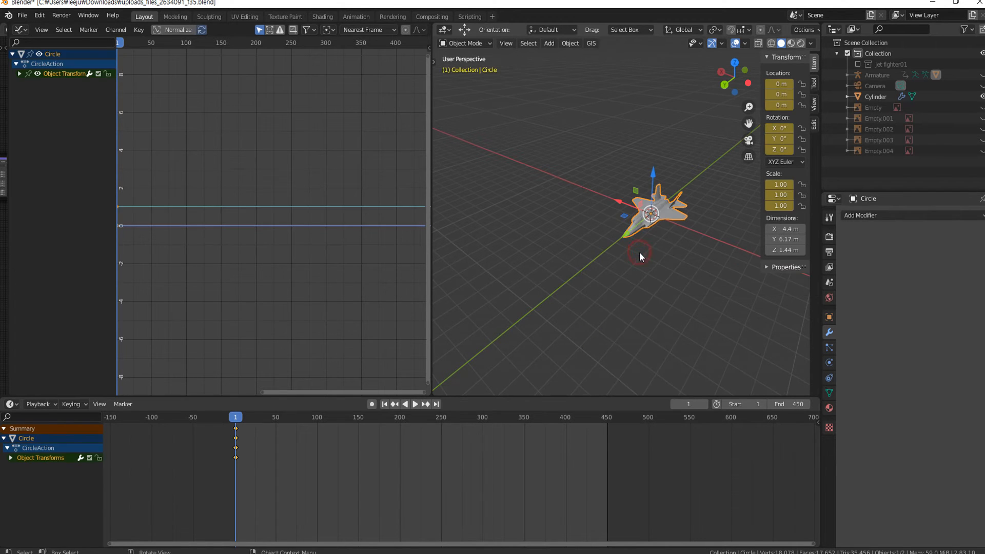
Expand the jet's Object Transforms channels, select the X Location curve and show its curve properties.
{"action": "left_click", "coordinate": [20, 73]}
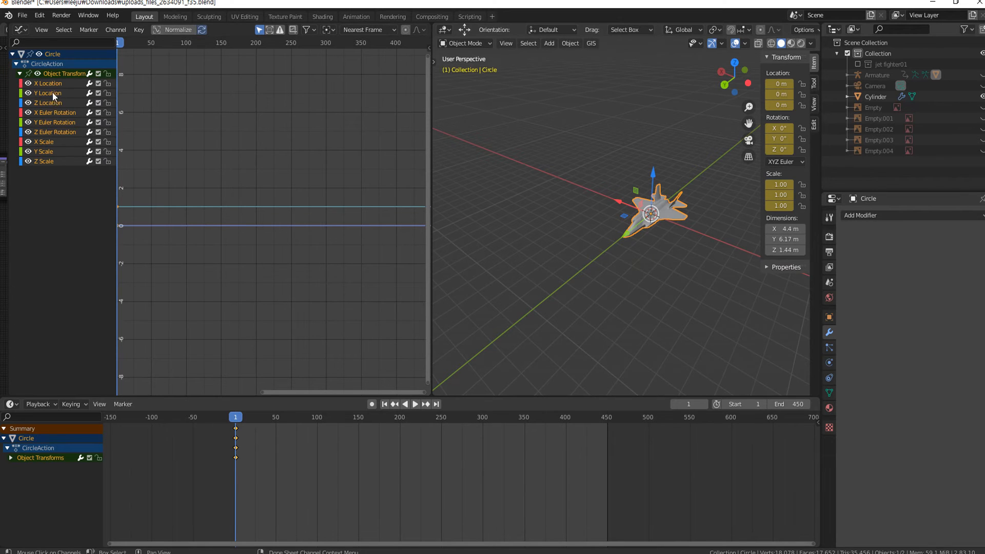
{"action": "left_click", "coordinate": [54, 82]}
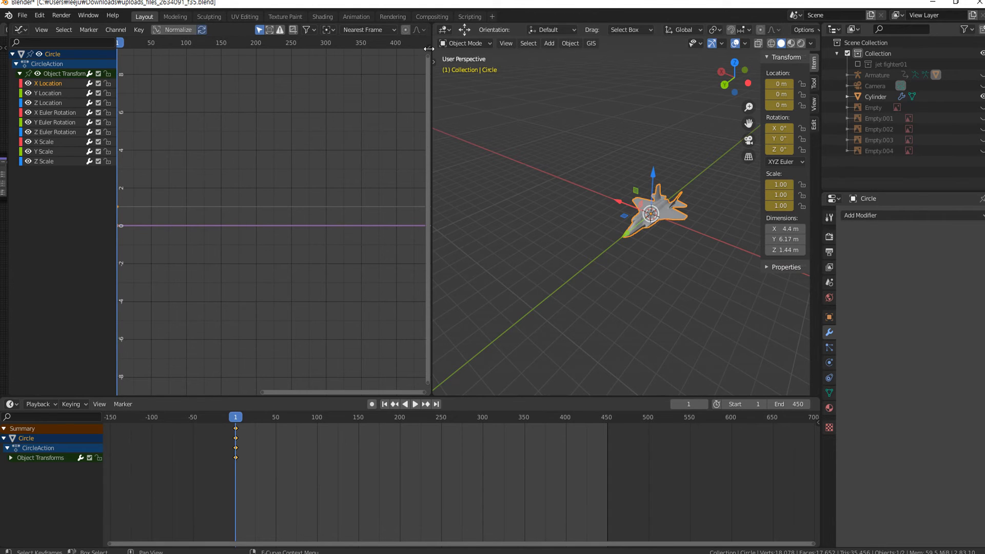
{"action": "key", "text": "n"}
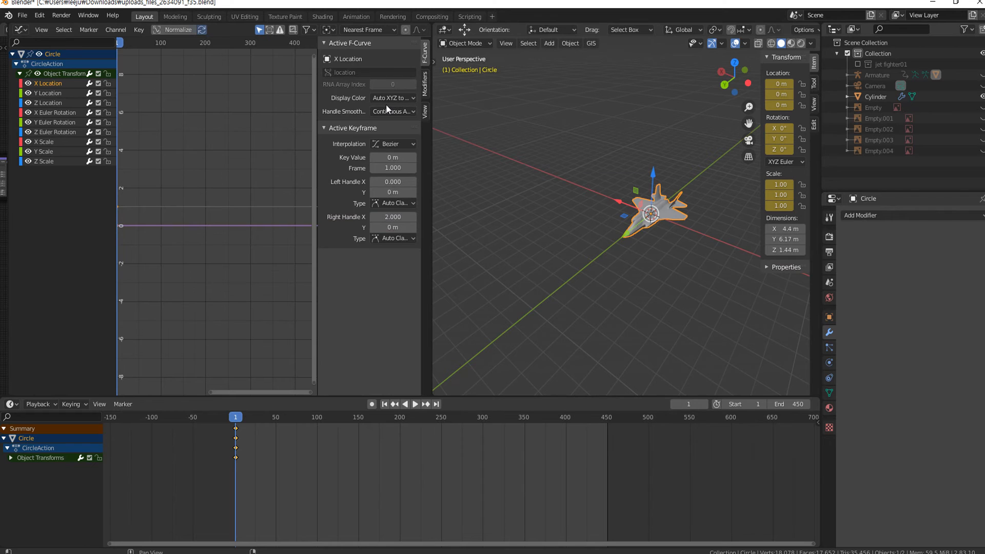
Add a Noise modifier to the X Location curve and widen the area showing its settings.
{"action": "left_click", "coordinate": [425, 83]}
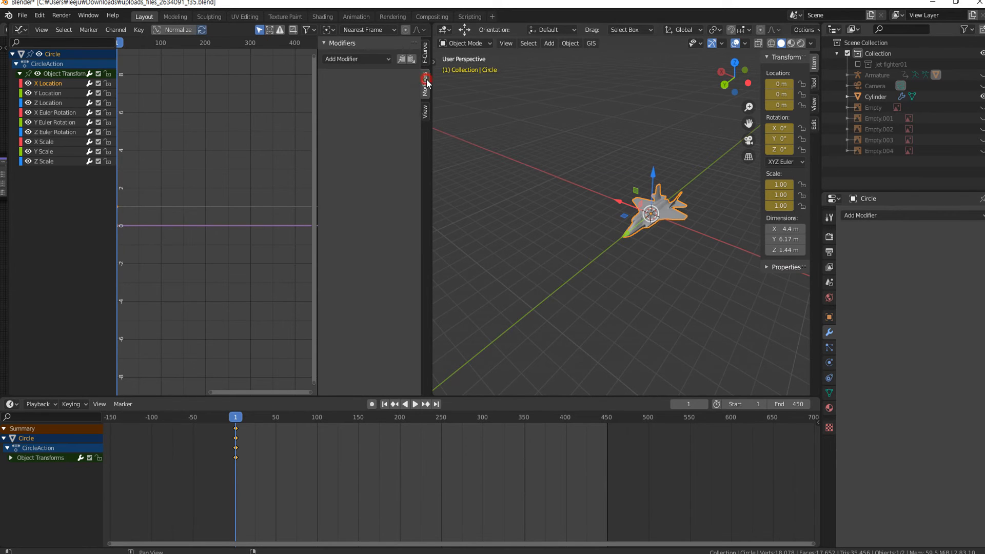
{"action": "left_click", "coordinate": [355, 60]}
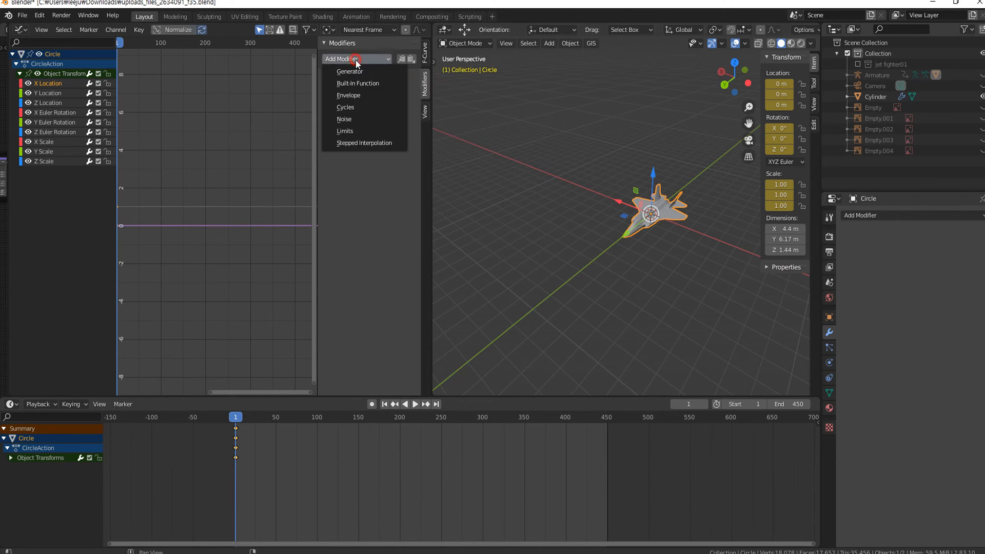
{"action": "left_click", "coordinate": [351, 119]}
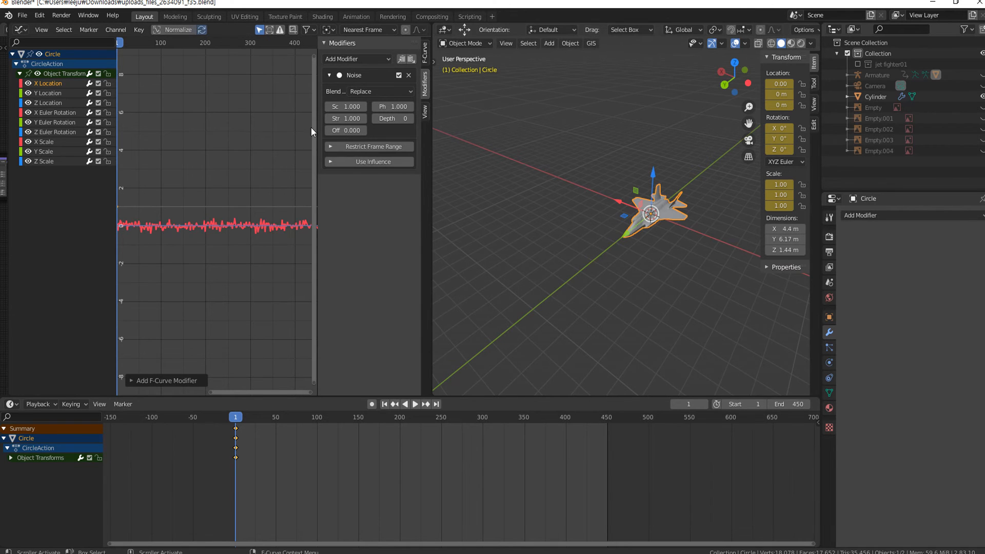
{"action": "left_click_drag", "start_coordinate": [317, 126], "coordinate": [270, 121]}
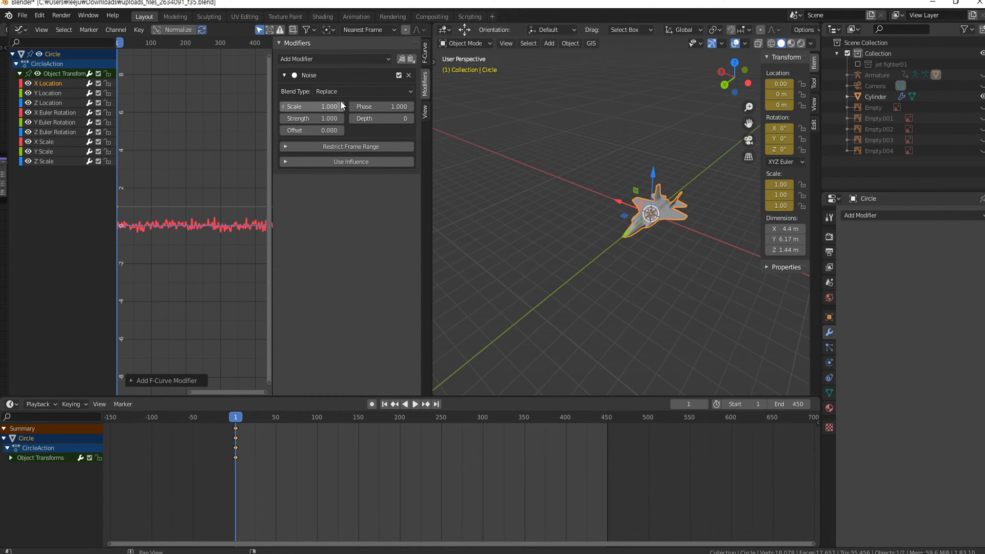
Try a Noise scale of 3.8 on the X Location curve and play the animation.
{"action": "mouse_move", "coordinate": [329, 106]}
{"action": "left_mouse_down"}
{"action": "mouse_move", "coordinate": [350, 107]}
{"action": "mouse_move", "coordinate": [343, 106]}
{"action": "left_mouse_up"}
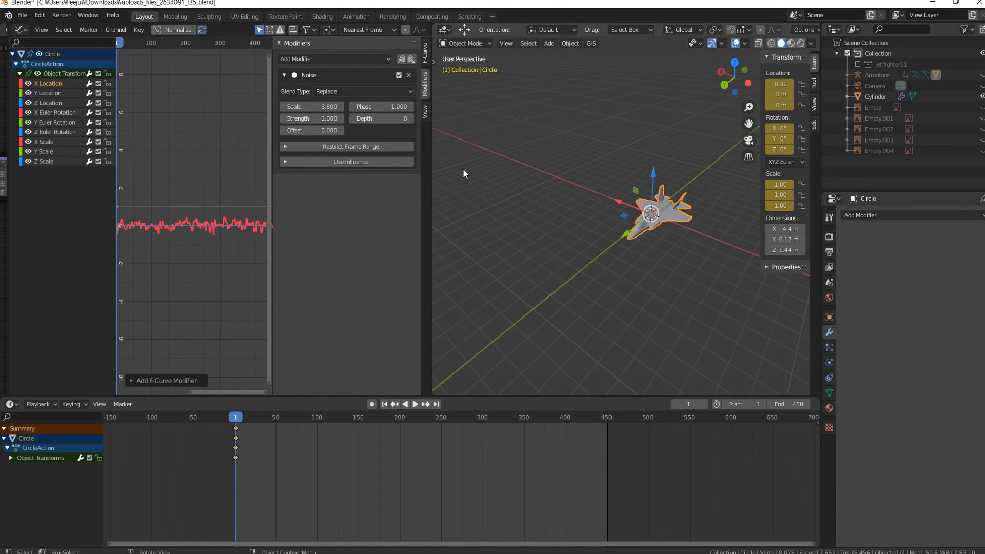
{"action": "key", "text": "space"}
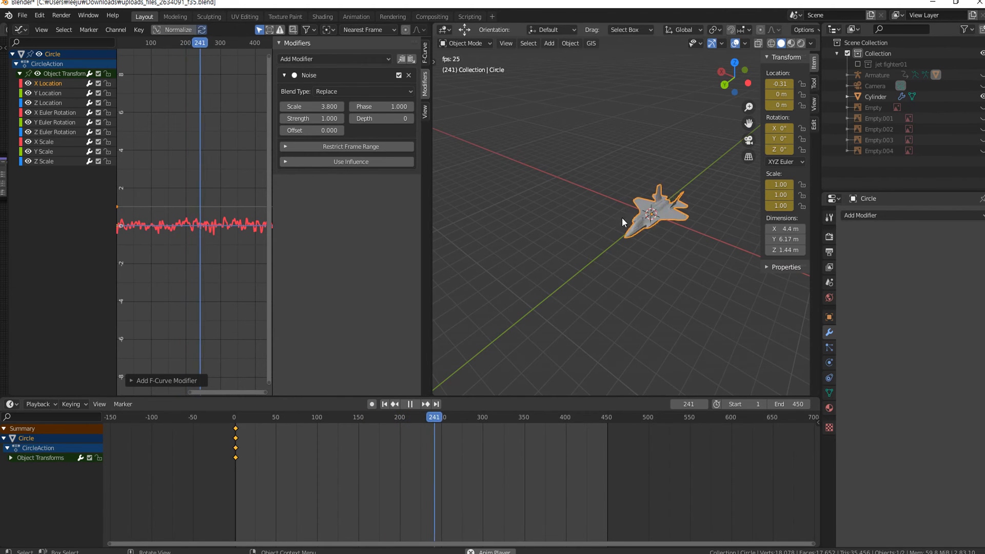
{"action": "key", "text": "space"}
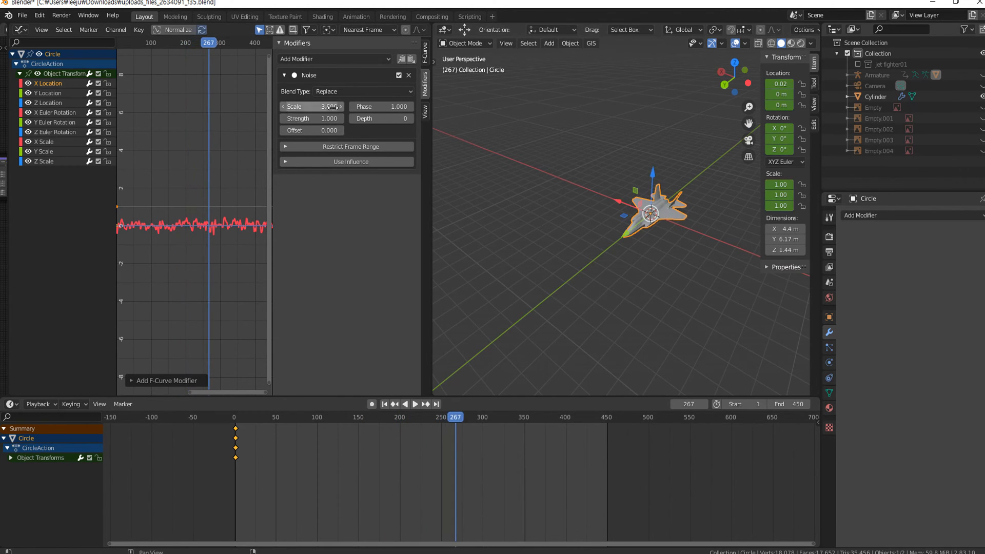
Set the X Location Noise scale to 42.1 and play the animation to check the smoother motion.
{"action": "left_click_drag", "start_coordinate": [332, 106], "coordinate": [417, 106]}
{"action": "key", "text": "space"}
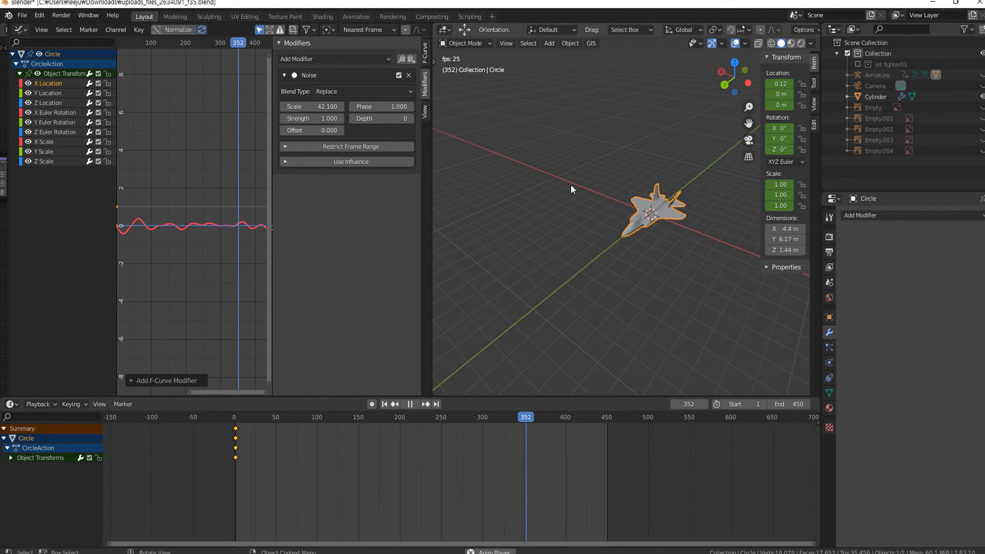
{"action": "key", "text": "space"}
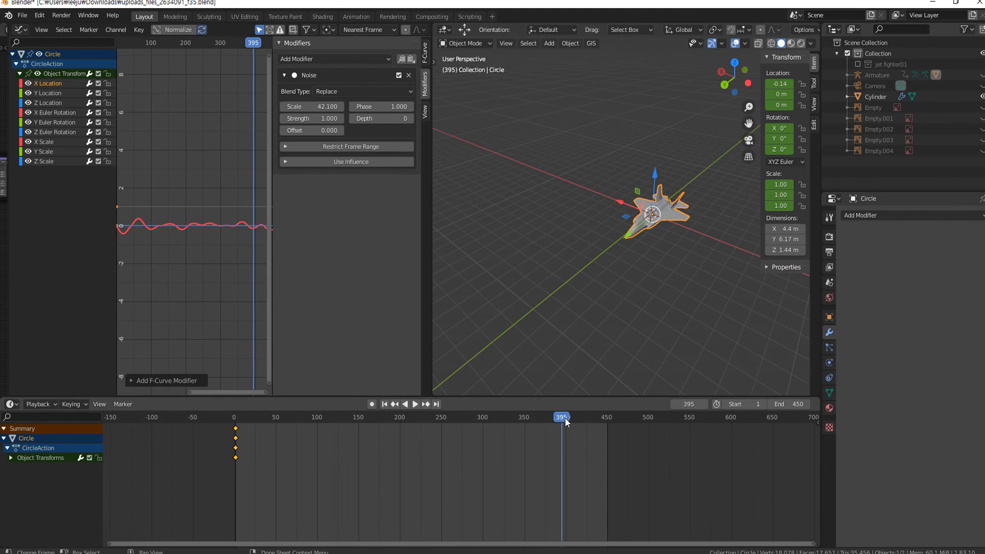
Set the X Location Noise strength to -1.6 and play the animation from near the start.
{"action": "left_click_drag", "start_coordinate": [565, 418], "coordinate": [237, 418]}
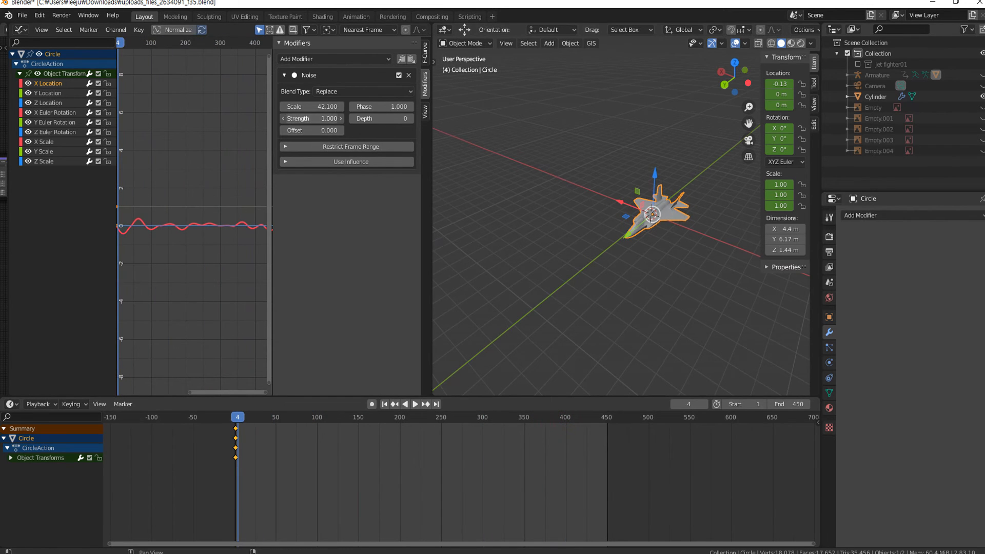
{"action": "left_click_drag", "start_coordinate": [313, 118], "coordinate": [207, 119]}
{"action": "key", "text": "space"}
{"action": "key", "text": "space"}
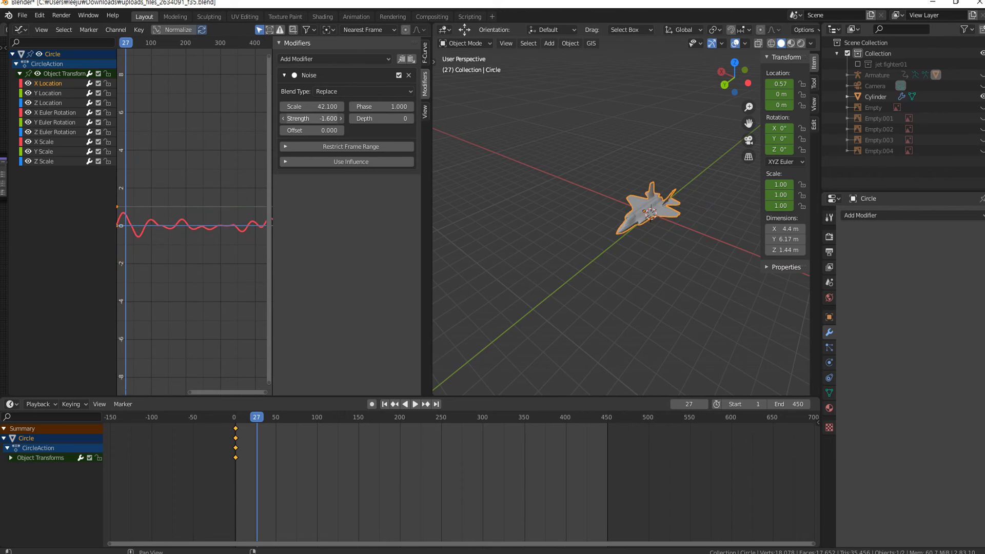
{"action": "key", "text": "space"}
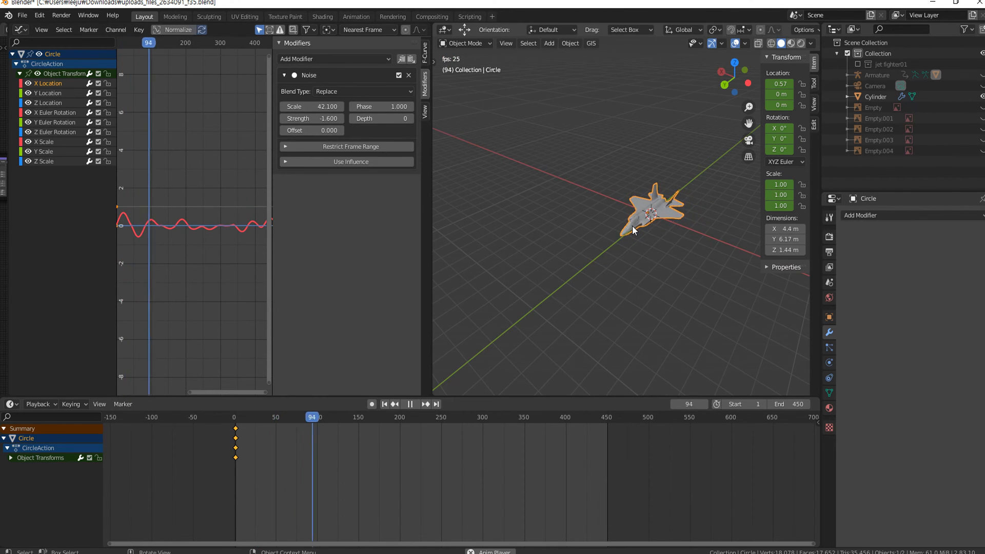
{"action": "key", "text": "space"}
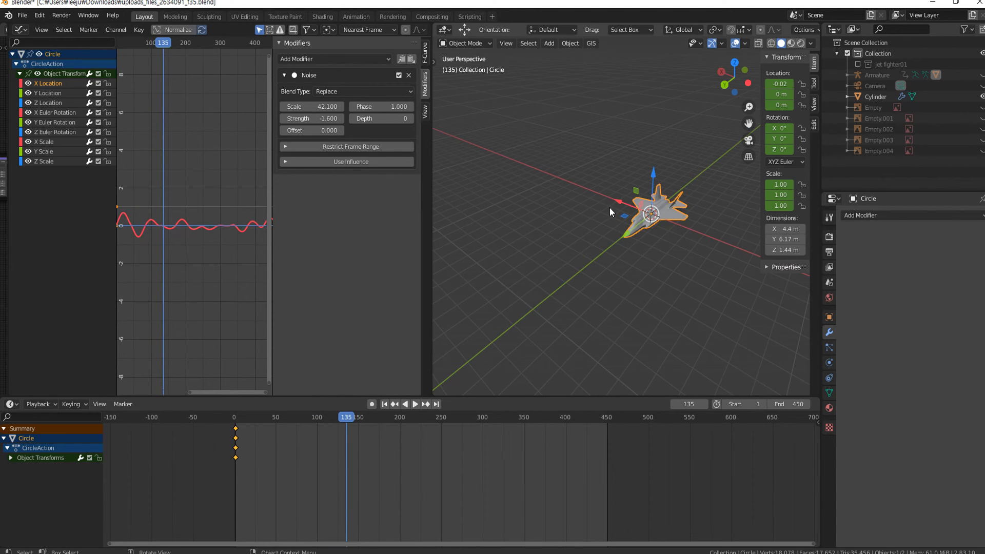
Copy the Noise modifier from the X Location curve and paste it onto the Y Location curve.
{"action": "left_click", "coordinate": [47, 94]}
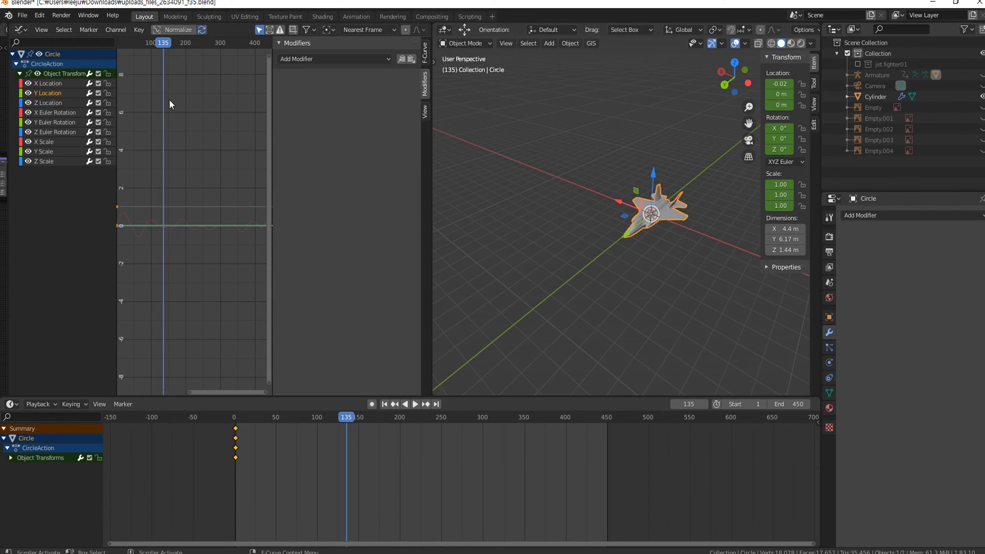
{"action": "left_click", "coordinate": [324, 59]}
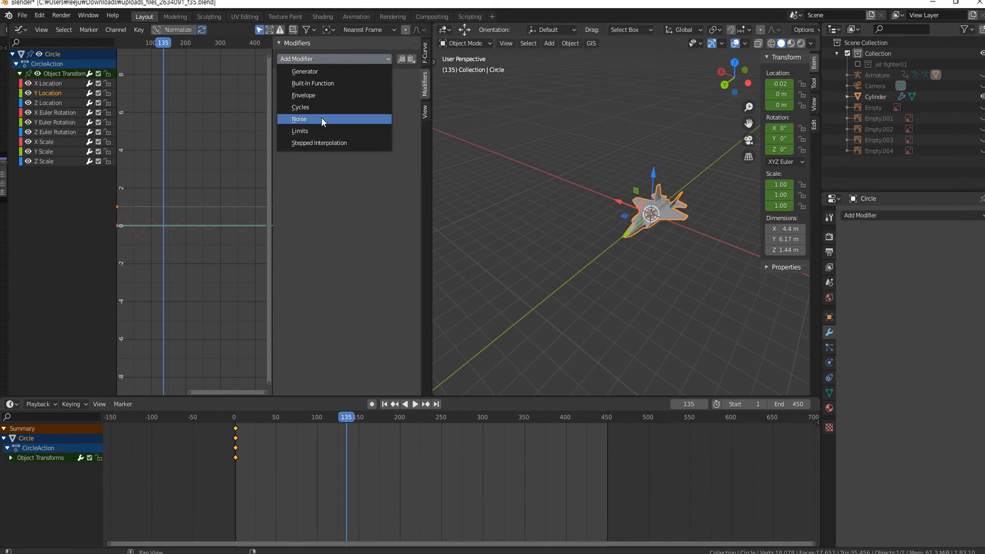
{"action": "left_click", "coordinate": [52, 83]}
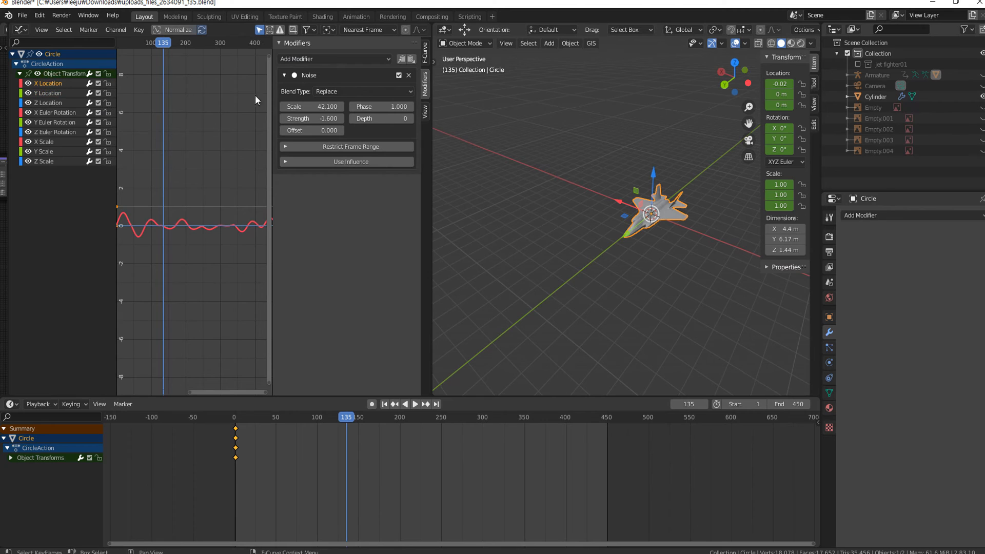
{"action": "left_click", "coordinate": [402, 57]}
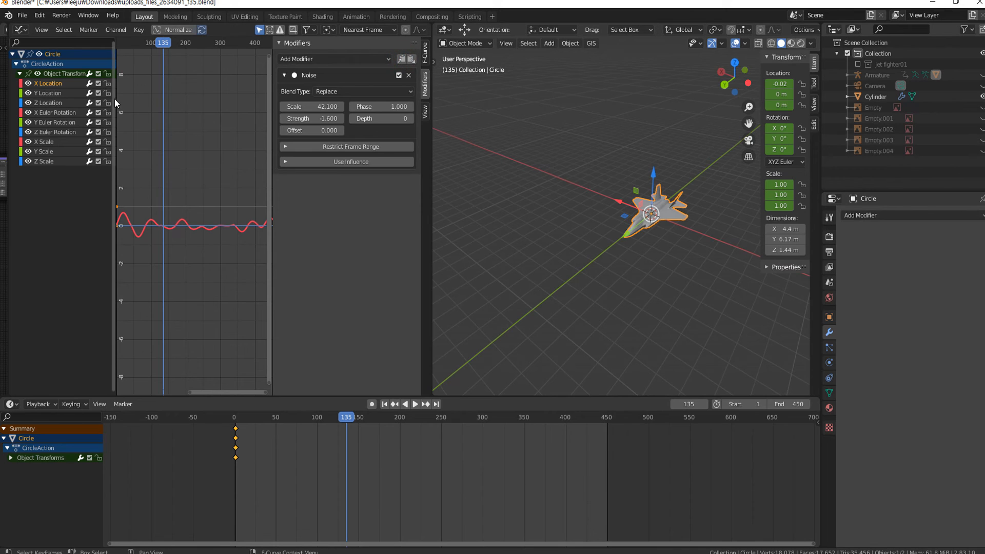
{"action": "left_click", "coordinate": [49, 94]}
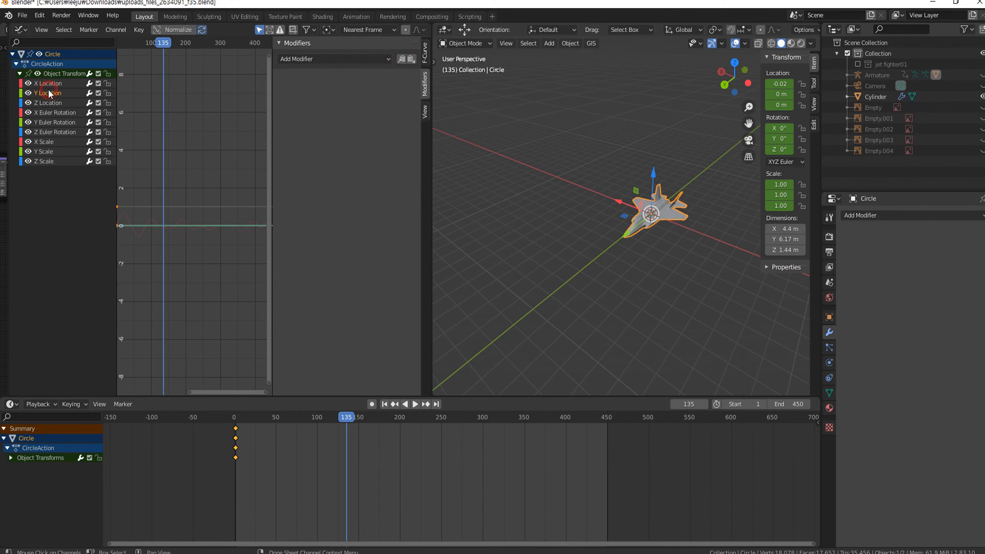
{"action": "left_click", "coordinate": [411, 59]}
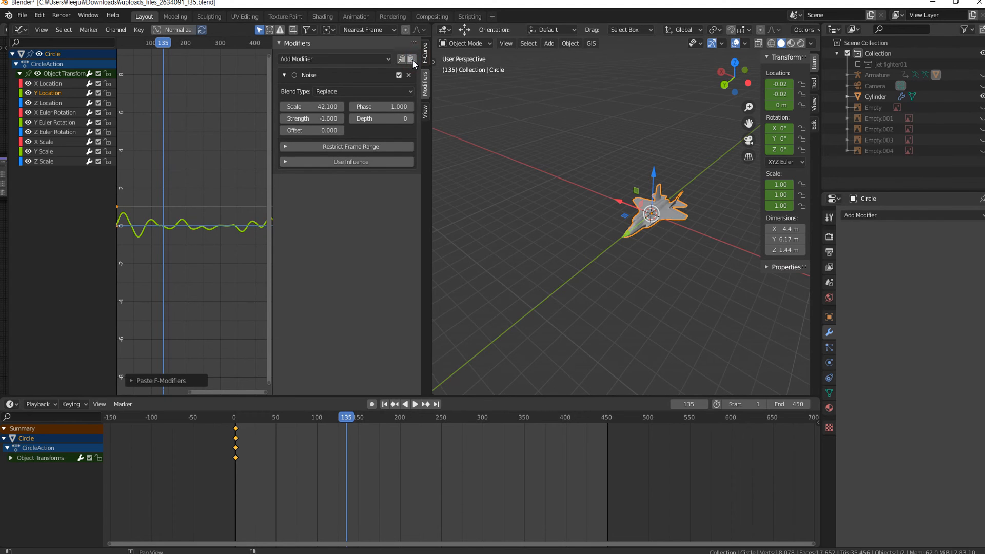
Paste the copied Noise modifier onto the Z Location curve.
{"action": "left_click", "coordinate": [52, 83]}
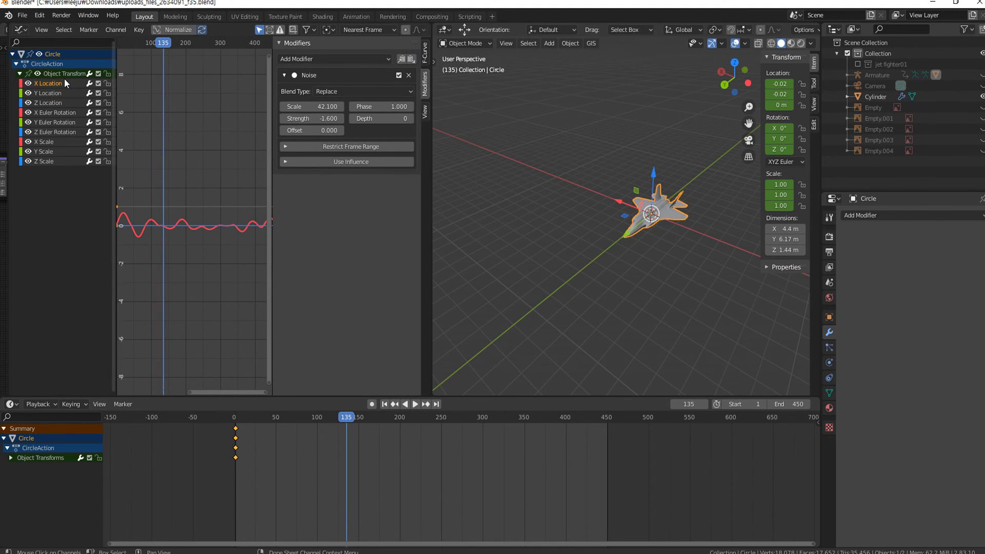
{"action": "left_click", "coordinate": [41, 93]}
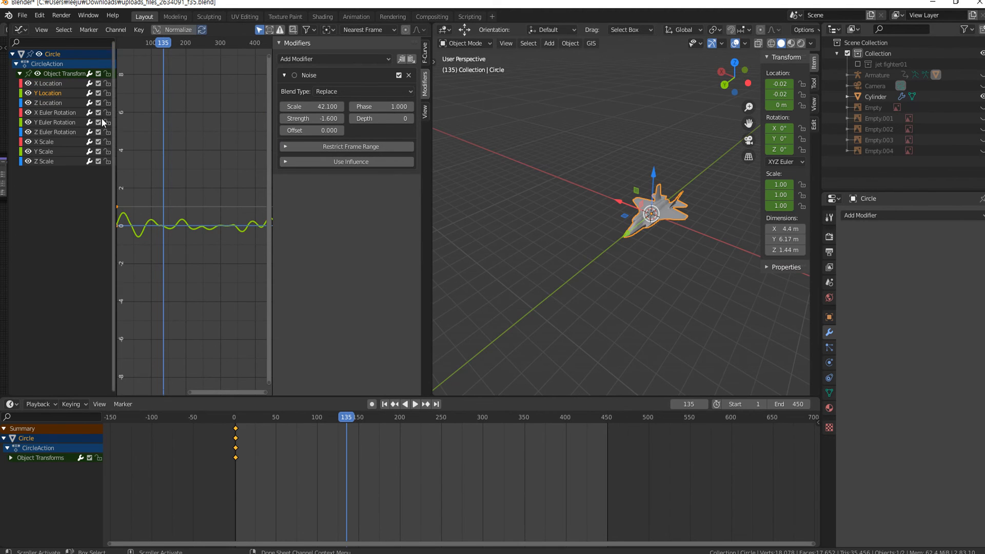
{"action": "left_click", "coordinate": [55, 103]}
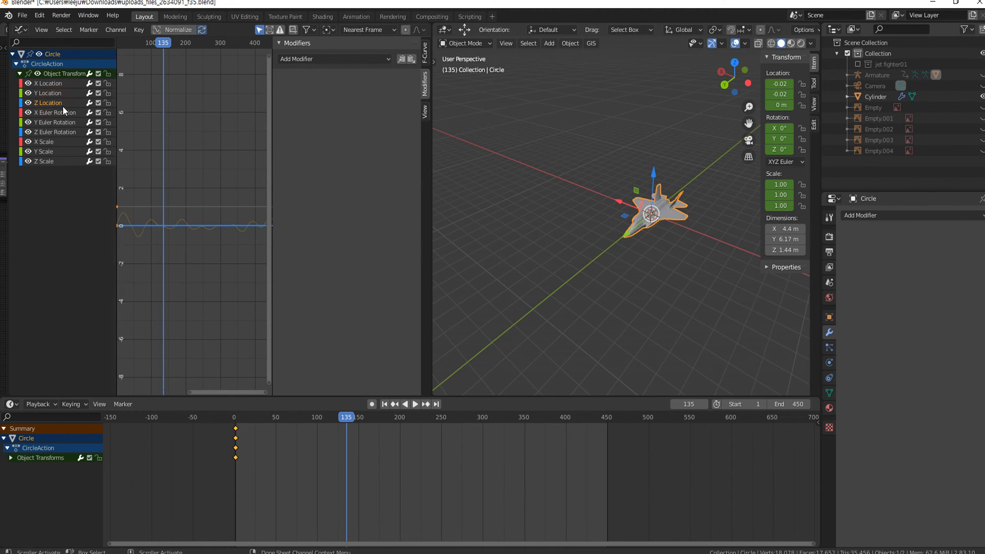
{"action": "left_click", "coordinate": [410, 59]}
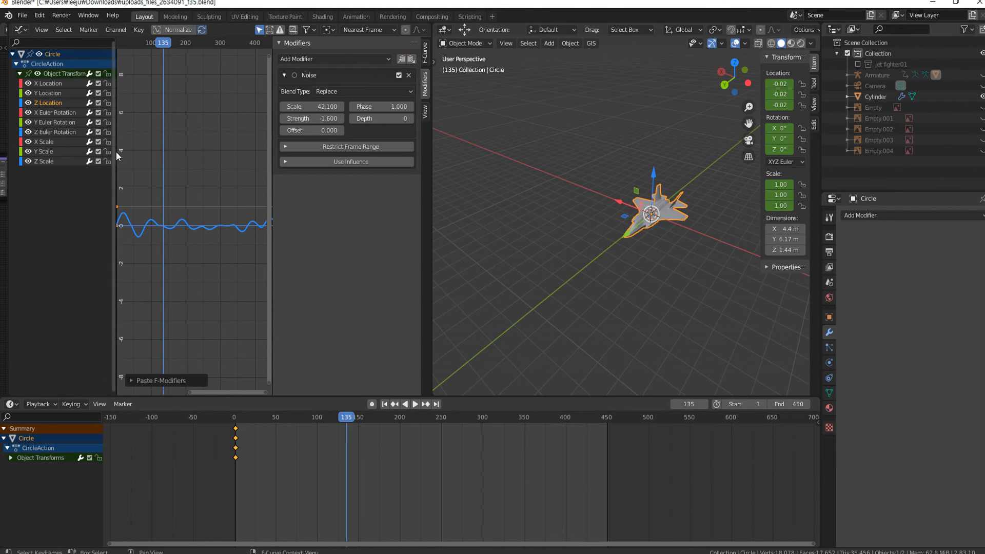
Play the animation from the start and check how the jet moves on all three axes, also from the side.
{"action": "left_click", "coordinate": [56, 93]}
{"action": "left_click", "coordinate": [56, 85]}
{"action": "left_click", "coordinate": [55, 94]}
{"action": "left_click", "coordinate": [56, 103]}
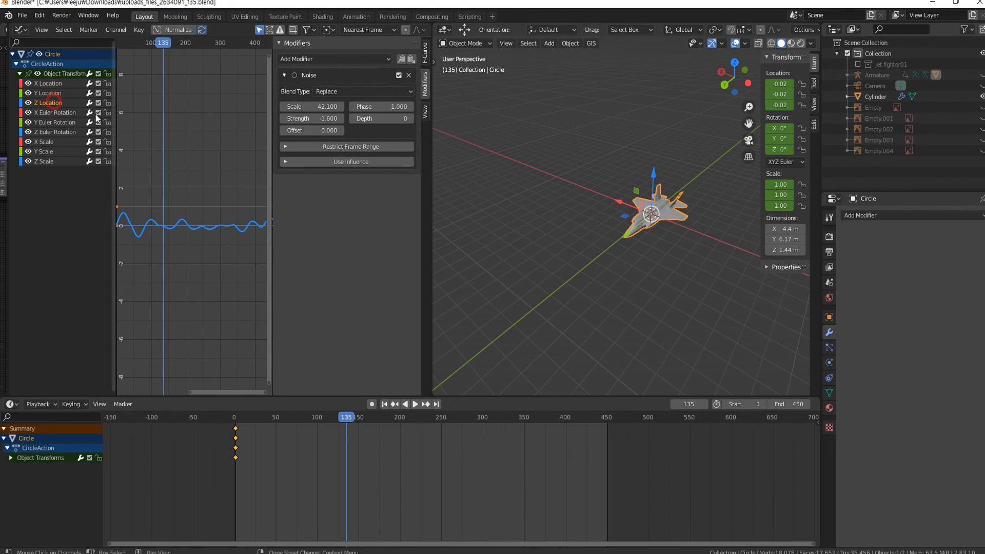
{"action": "left_click_drag", "start_coordinate": [342, 418], "coordinate": [235, 423]}
{"action": "key", "text": "space"}
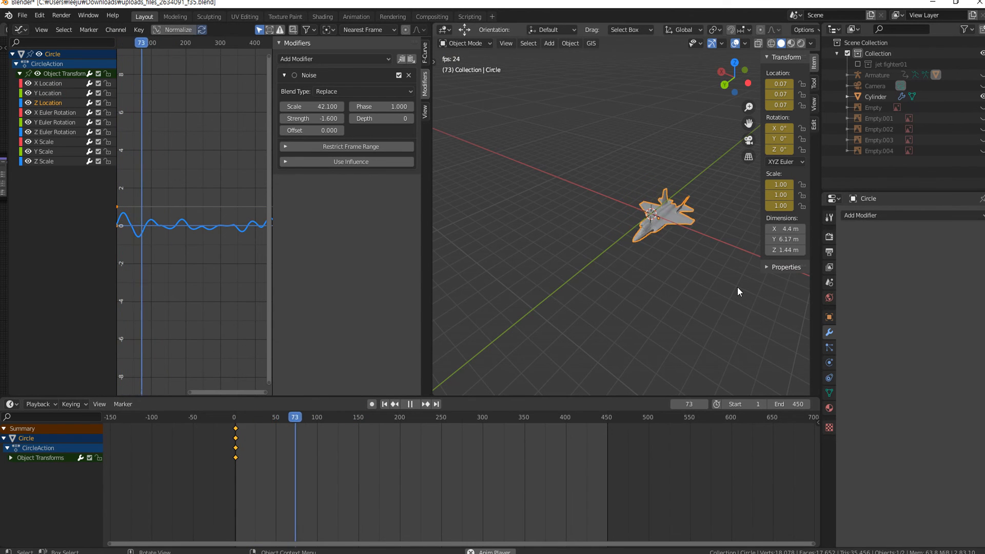
{"action": "middle_click_drag", "start_coordinate": [663, 292], "coordinate": [635, 257]}
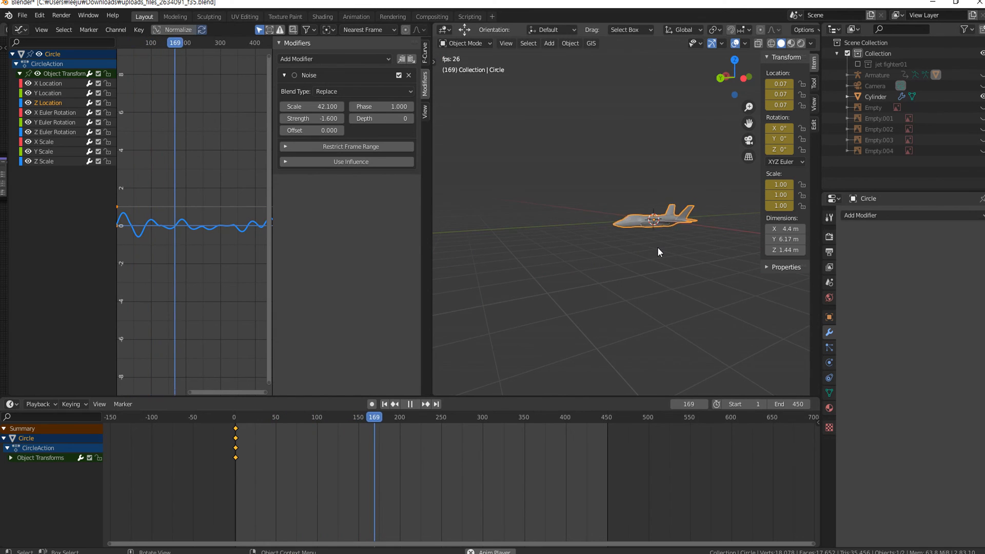
{"action": "key", "text": "space"}
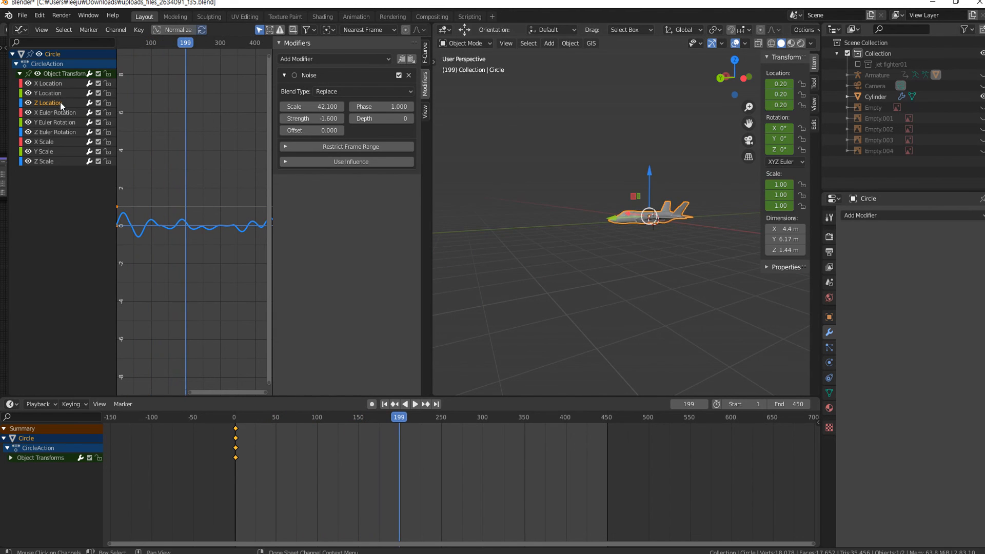
Compare the shapes of the X, Y and Z Location noise curves one after another.
{"action": "left_click", "coordinate": [52, 83]}
{"action": "left_click", "coordinate": [48, 93]}
{"action": "left_click", "coordinate": [48, 102]}
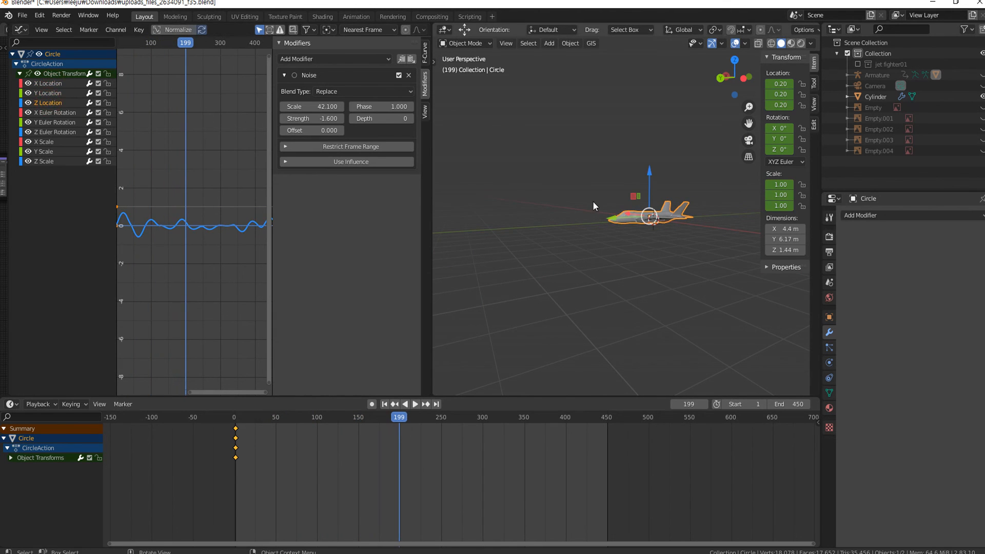
{"action": "left_click", "coordinate": [49, 93]}
{"action": "left_click", "coordinate": [48, 83]}
{"action": "left_click", "coordinate": [48, 93]}
{"action": "middle_click_drag", "start_coordinate": [602, 237], "coordinate": [629, 252]}
{"action": "left_click", "coordinate": [50, 84]}
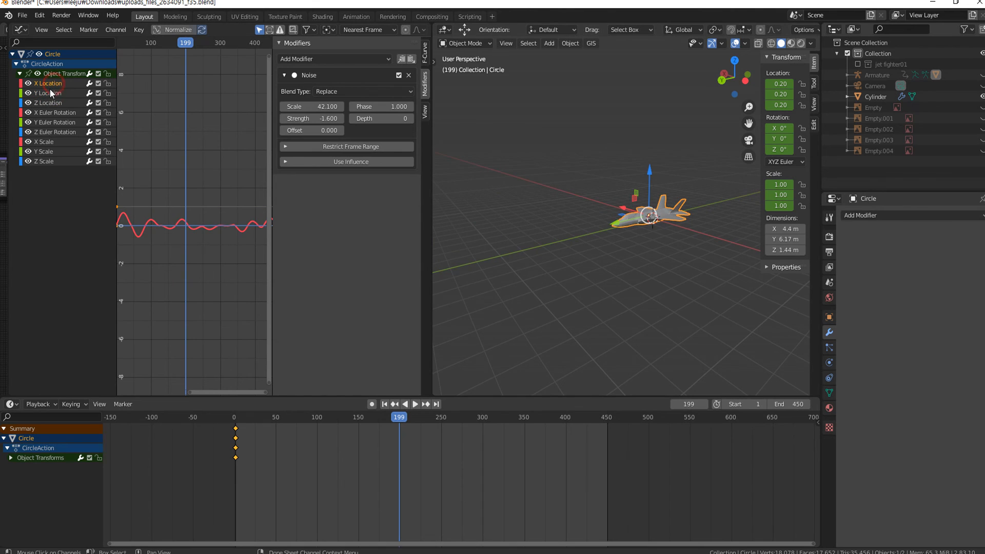
{"action": "left_click", "coordinate": [48, 93]}
{"action": "left_click", "coordinate": [45, 103]}
Shift the Noise phases of the X, Y and Z Location curves individually, using 19.9 for X Location.
{"action": "left_click", "coordinate": [48, 84]}
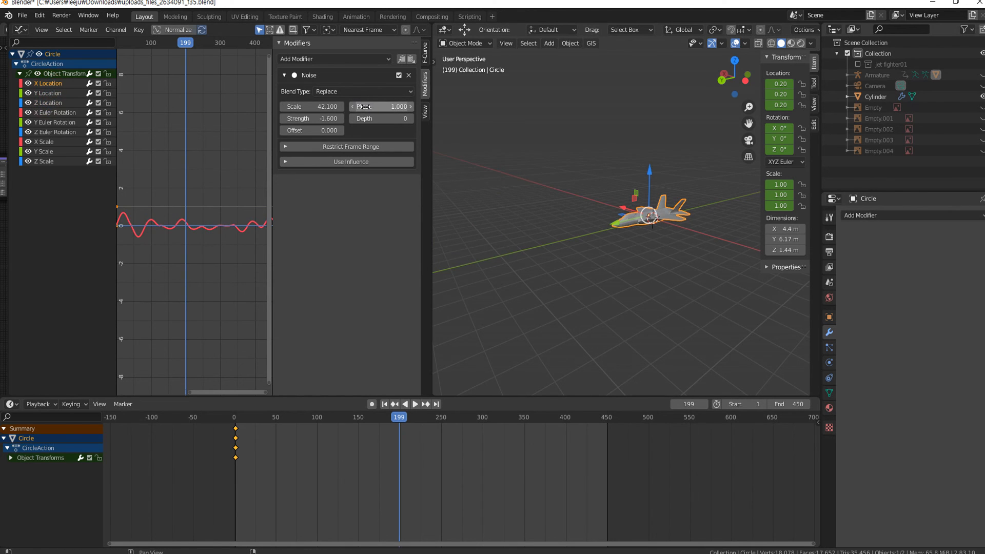
{"action": "left_click_drag", "start_coordinate": [355, 106], "coordinate": [472, 106]}
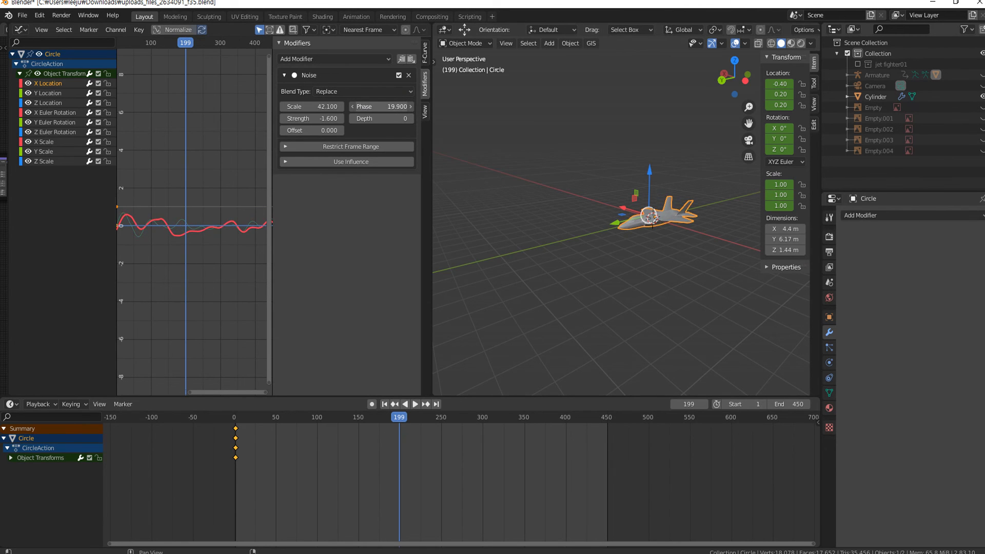
{"action": "left_click", "coordinate": [51, 93]}
{"action": "left_click_drag", "start_coordinate": [377, 106], "coordinate": [461, 106]}
{"action": "left_click", "coordinate": [53, 103]}
Compare the three shifted location curves and set the X Location Noise phase to 9.7.
{"action": "left_click", "coordinate": [49, 83]}
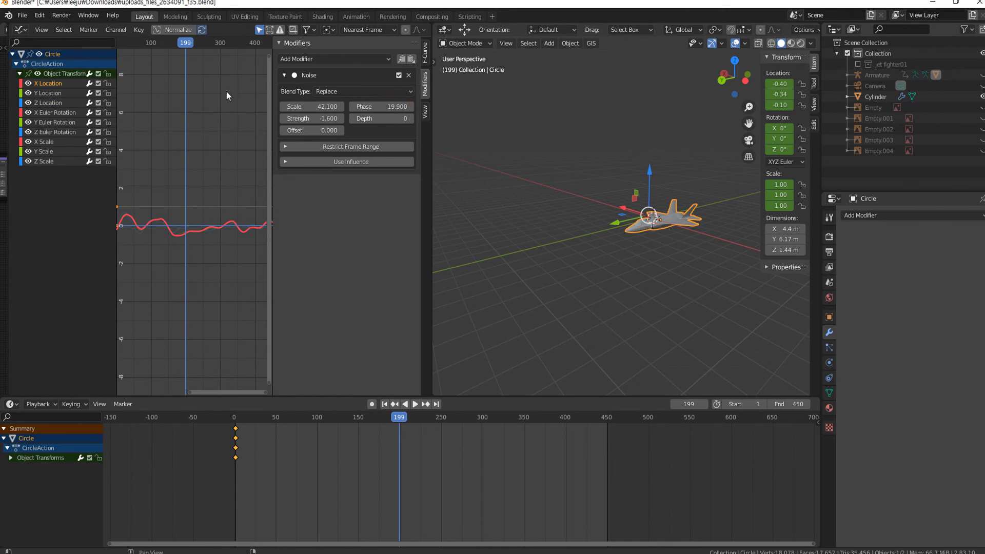
{"action": "left_click", "coordinate": [52, 93]}
{"action": "left_click", "coordinate": [50, 104]}
{"action": "left_click", "coordinate": [51, 94]}
{"action": "left_click", "coordinate": [52, 84]}
{"action": "mouse_move", "coordinate": [379, 107]}
{"action": "left_mouse_down"}
{"action": "mouse_move", "coordinate": [404, 107]}
{"action": "mouse_move", "coordinate": [369, 107]}
{"action": "mouse_move", "coordinate": [393, 109]}
{"action": "left_mouse_up"}
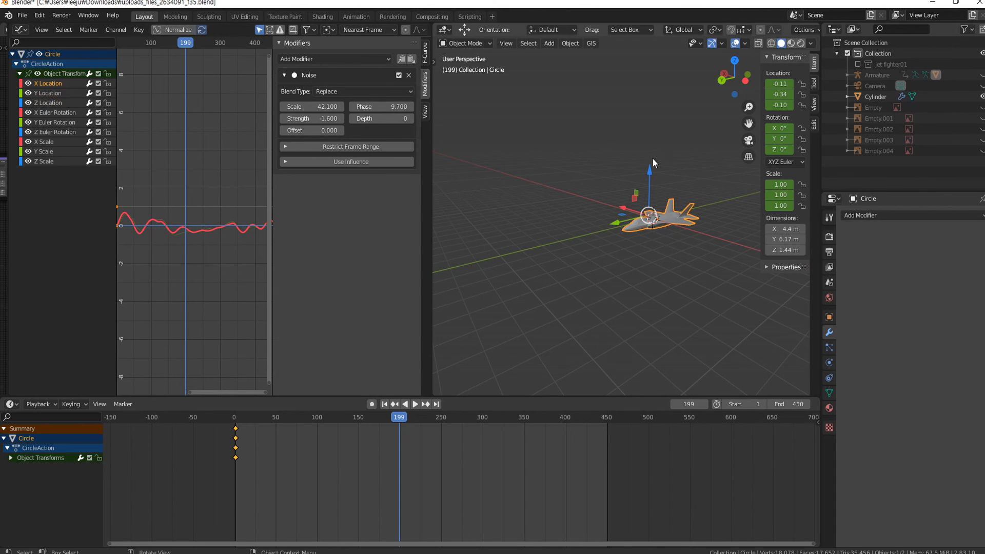
Play the animation from the start and examine the jet's drifting motion up close from several angles.
{"action": "middle_click_drag", "start_coordinate": [542, 216], "coordinate": [681, 218]}
{"action": "scroll", "coordinate": [679, 229], "scroll_direction": "up", "scroll_amount": 3}
{"action": "scroll", "coordinate": [676, 234], "scroll_direction": "up", "scroll_amount": 2}
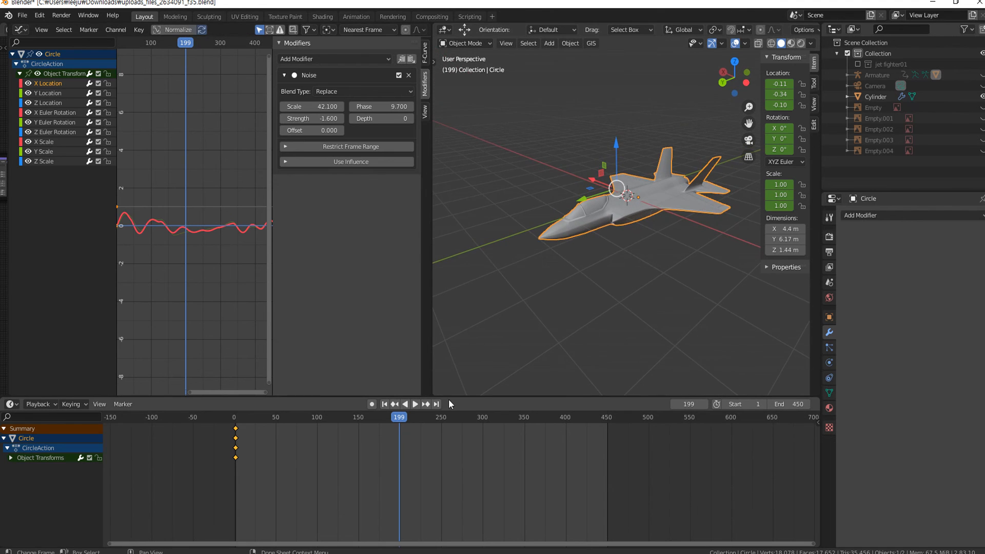
{"action": "left_click_drag", "start_coordinate": [400, 420], "coordinate": [235, 430]}
{"action": "key", "text": "space"}
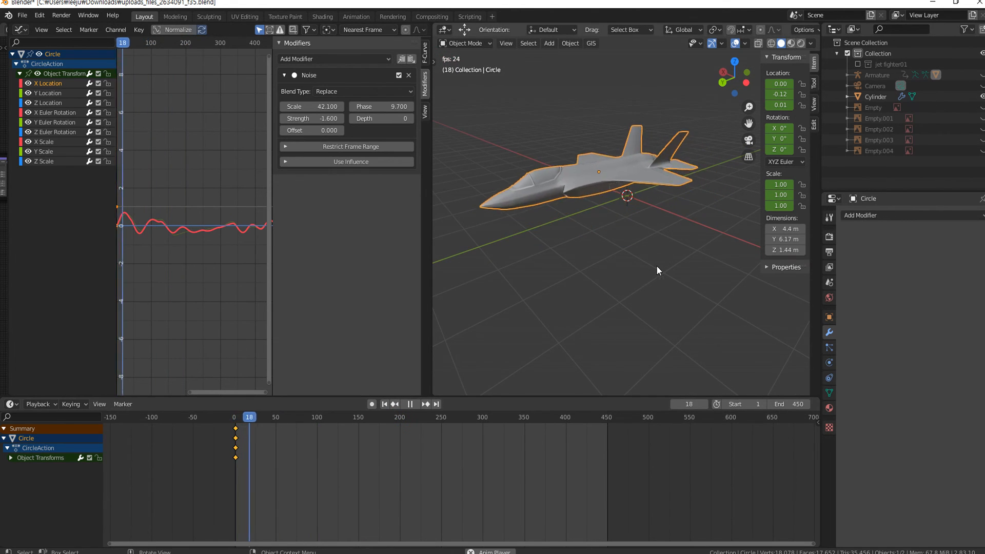
{"action": "middle_click_drag", "start_coordinate": [645, 295], "coordinate": [657, 281]}
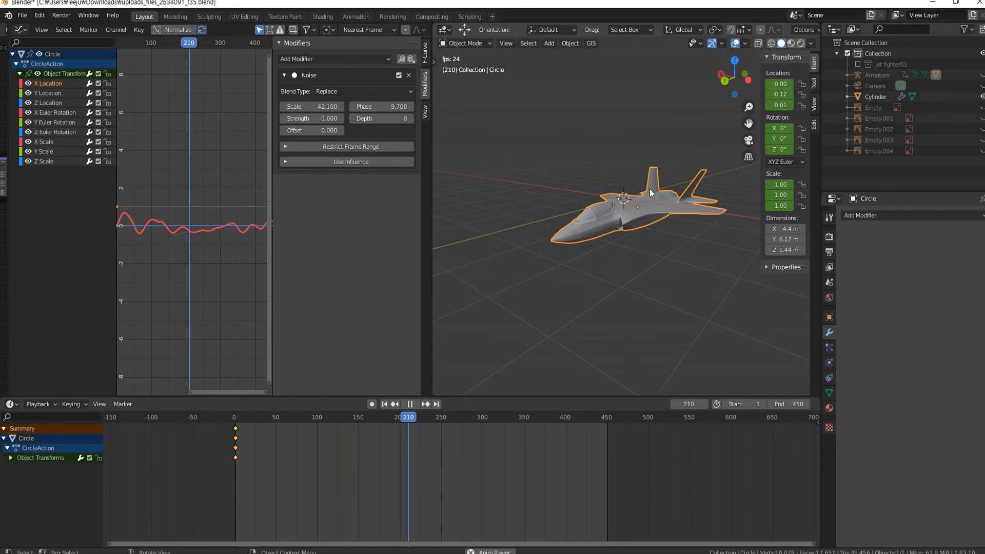
{"action": "middle_click_drag", "start_coordinate": [633, 239], "coordinate": [638, 257]}
{"action": "scroll", "coordinate": [639, 256], "scroll_direction": "down", "scroll_amount": 2}
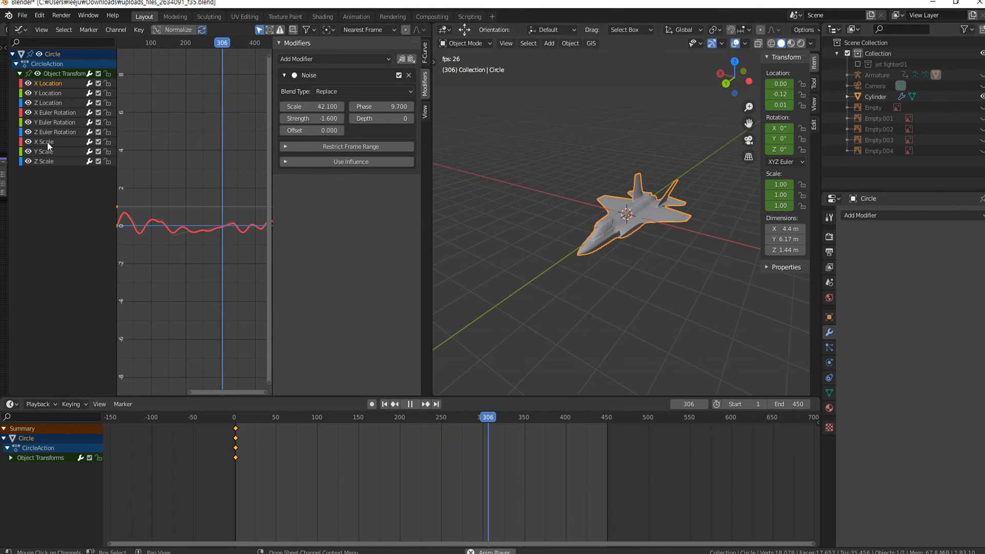
Add a Noise modifier to the X Euler Rotation curve.
{"action": "left_click", "coordinate": [64, 114]}
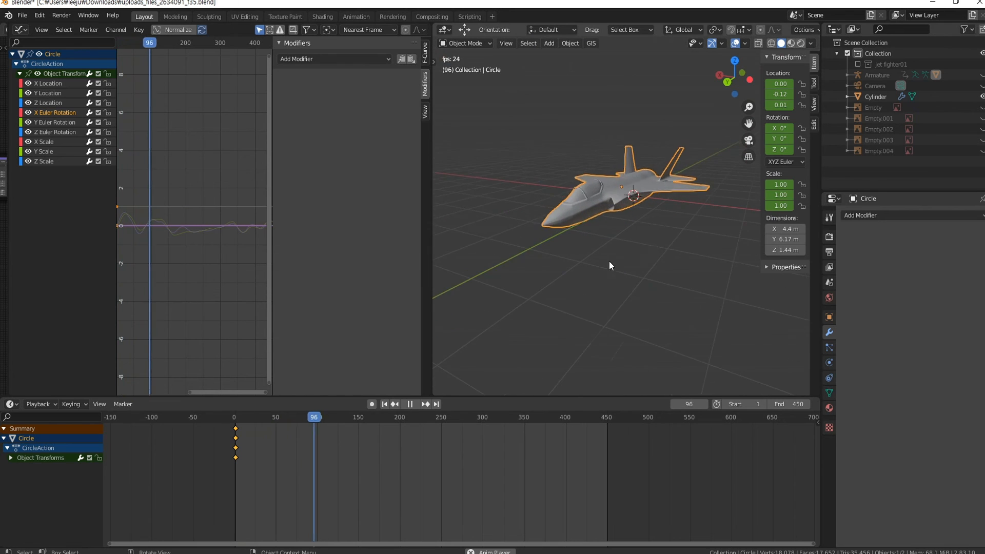
{"action": "left_click", "coordinate": [350, 58]}
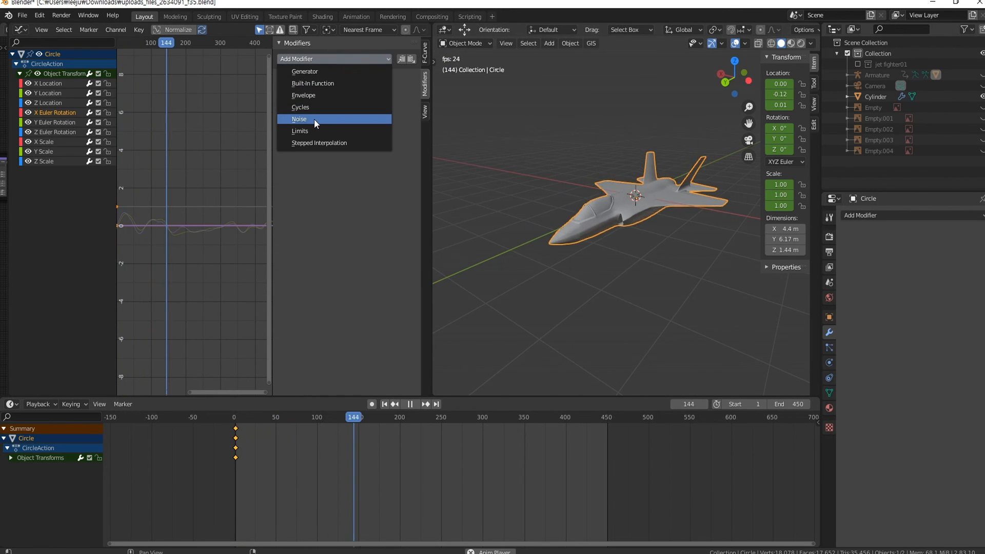